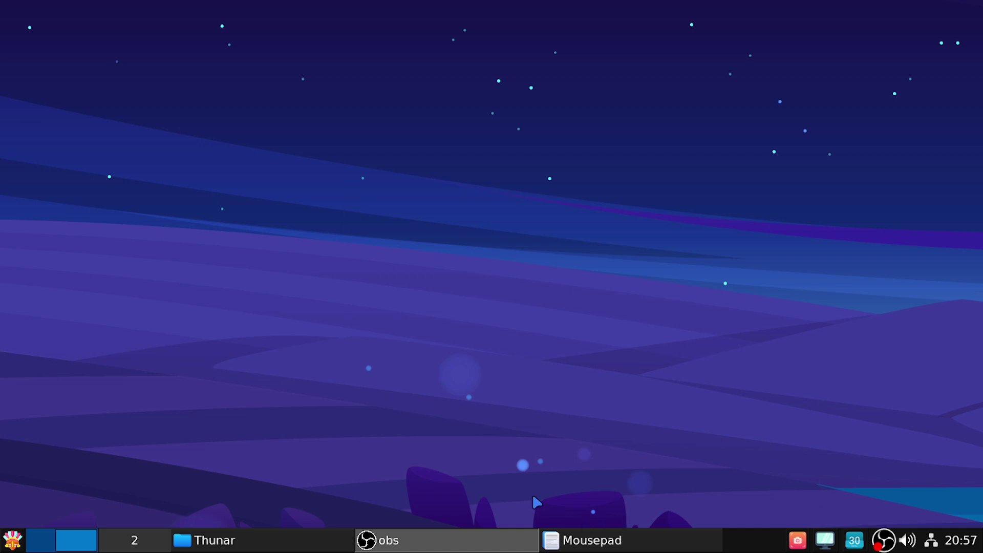
- Start Godot from the desktop menu's Engines > Godot entry to reach the Project Manager
{"action": "right_click", "coordinate": [199, 113]}
{"action": "mouse_move", "coordinate": [282, 163]}
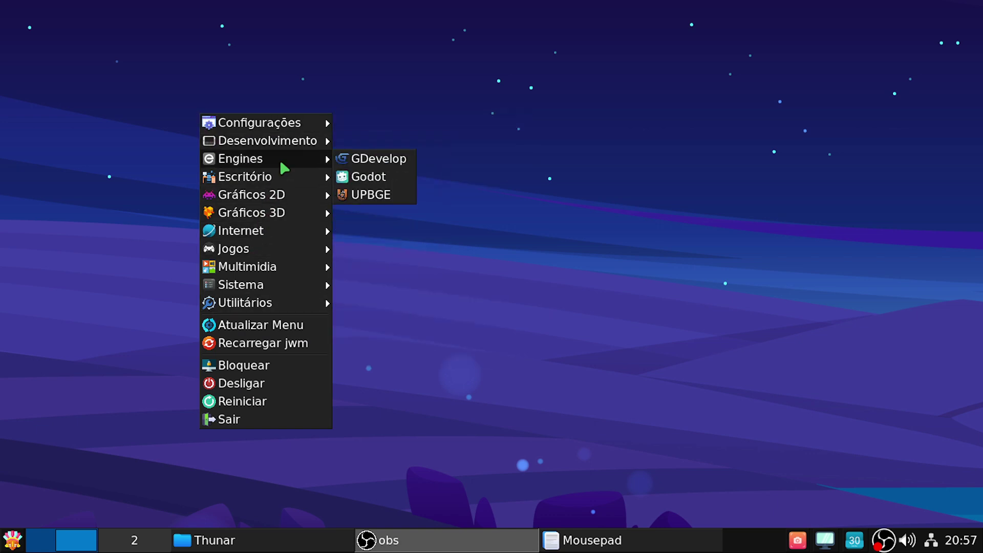
{"action": "left_click", "coordinate": [356, 177]}
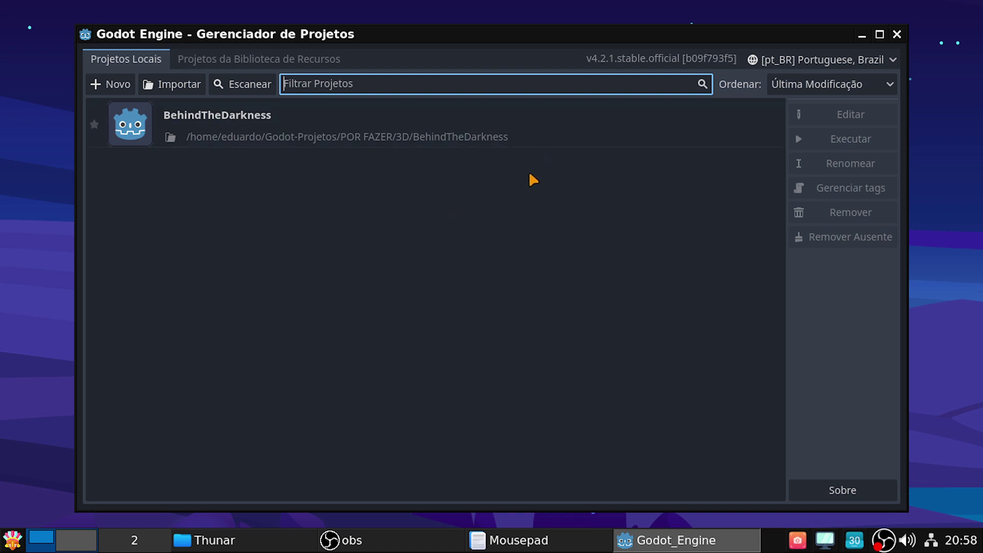
- Select the BehindTheDarkness project and open it in the editor with Editar
{"action": "left_click", "coordinate": [404, 144]}
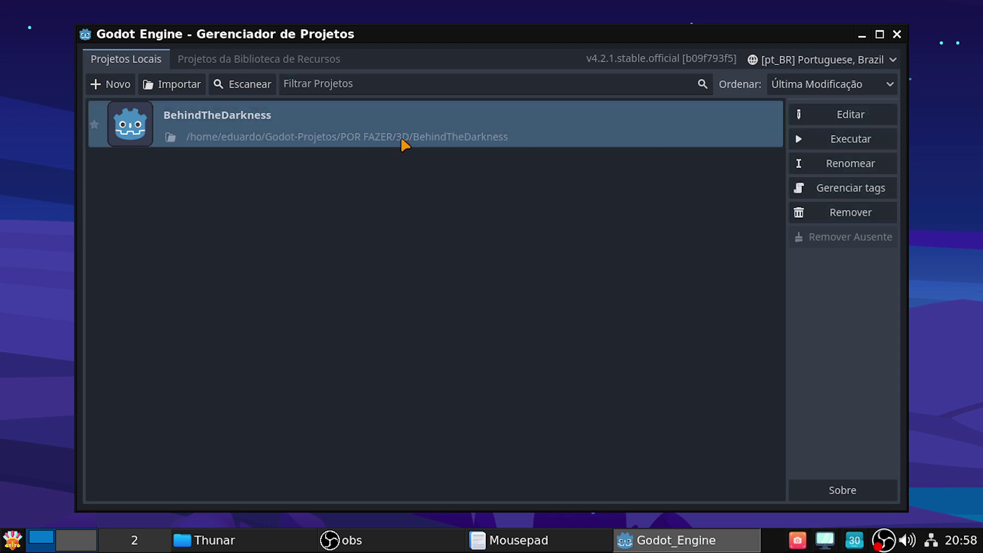
{"action": "left_click", "coordinate": [847, 114]}
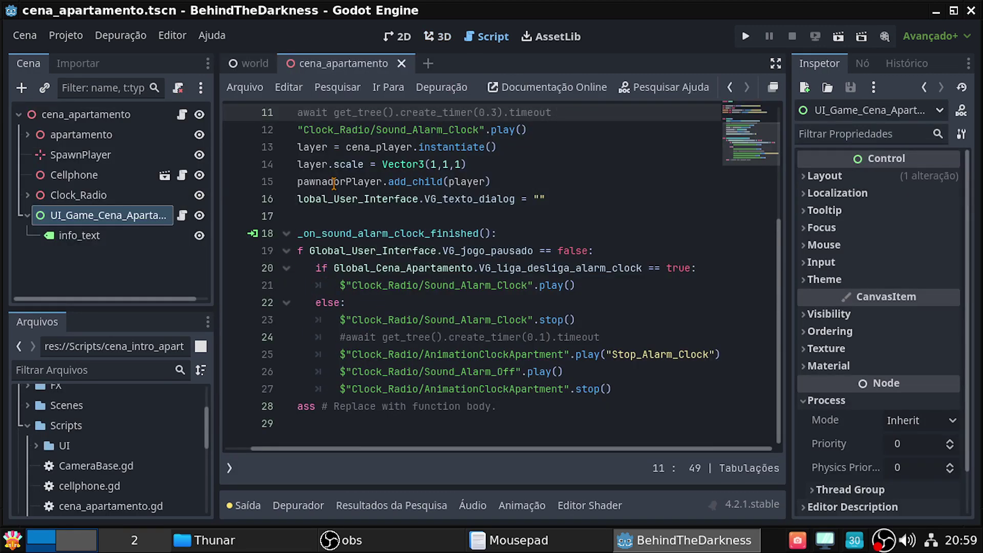
- Show the apartment scene in the 3D view, then save it and run the game
{"action": "left_click", "coordinate": [445, 42]}
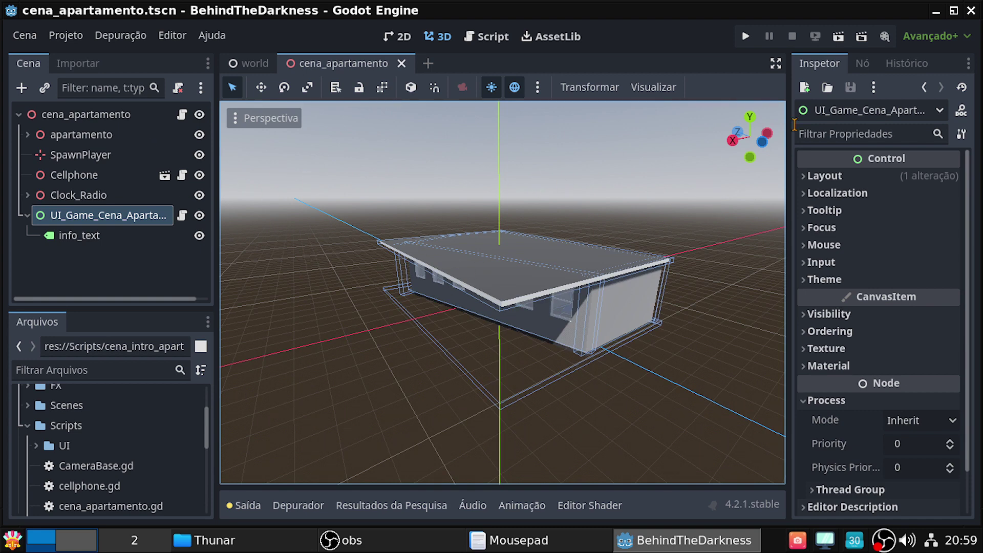
{"action": "left_click", "coordinate": [747, 36]}
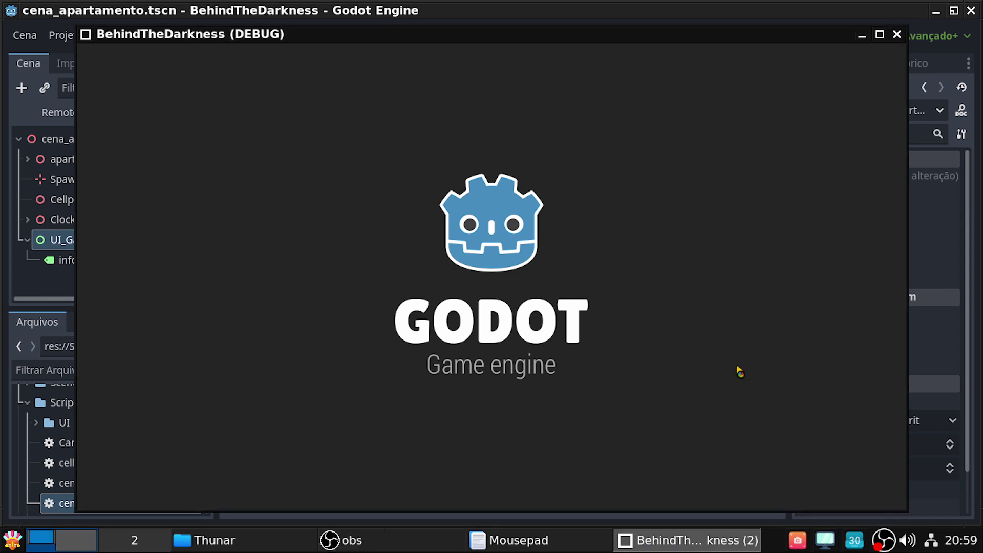
- Lower the system volume with the taskbar volume slider and return to the game
{"action": "left_click", "coordinate": [914, 544]}
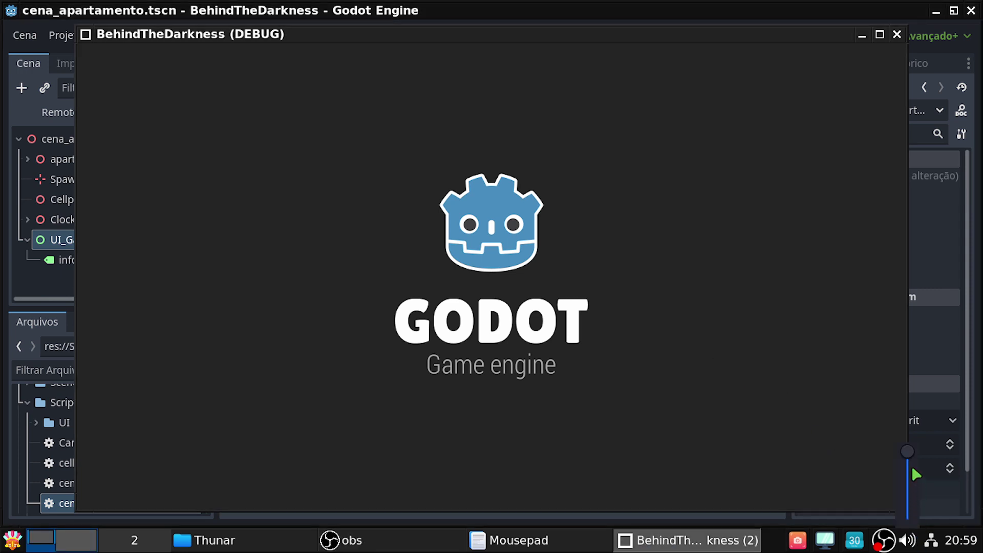
{"action": "left_click_drag", "start_coordinate": [911, 454], "coordinate": [912, 469]}
{"action": "left_click_drag", "start_coordinate": [909, 486], "coordinate": [908, 490]}
{"action": "left_click", "coordinate": [848, 488]}
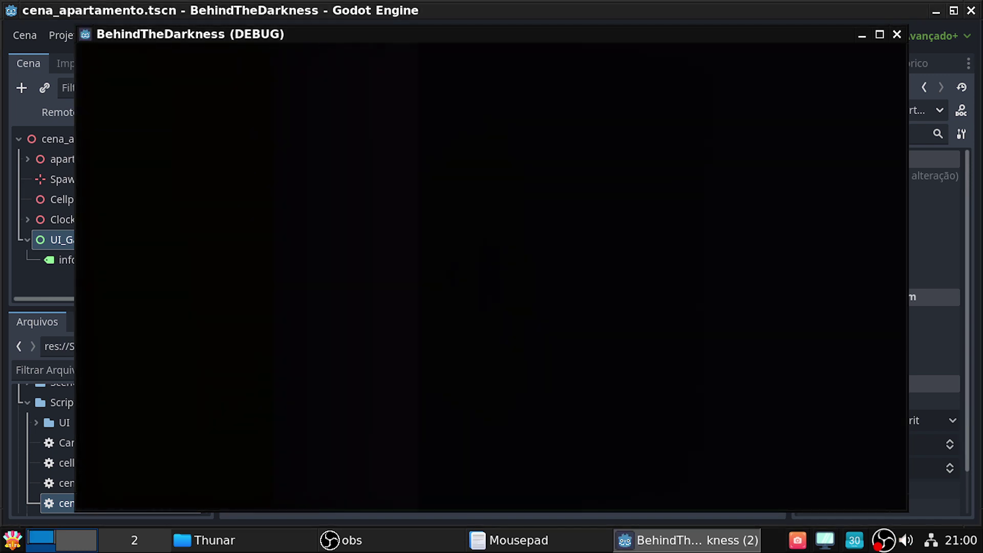
- Pause the game and turn the system volume back up
{"action": "key", "text": "Escape"}
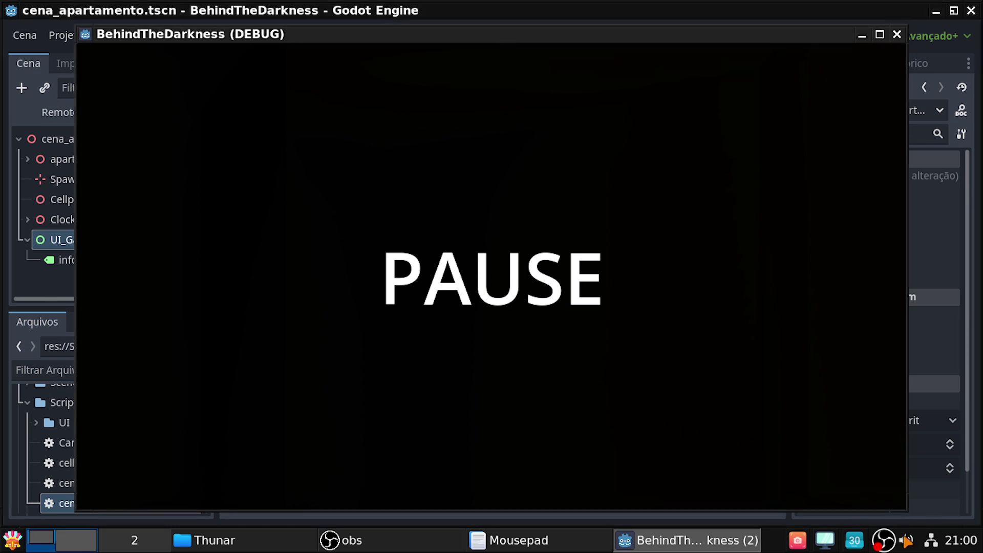
{"action": "left_click", "coordinate": [906, 540]}
{"action": "left_click_drag", "start_coordinate": [908, 484], "coordinate": [914, 456]}
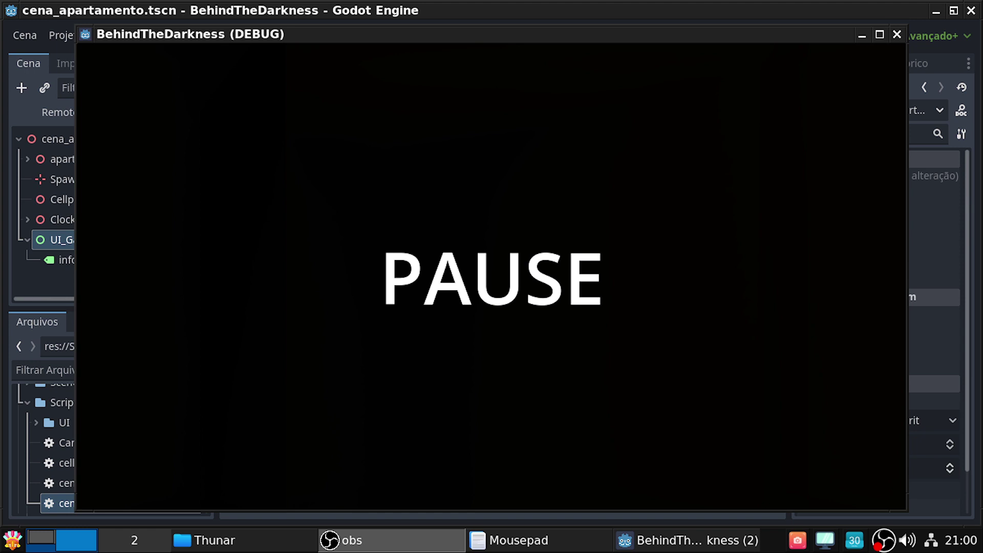
- Resume the game, pause it again at the 03:00 AM clock, and maximize the window
{"action": "left_click", "coordinate": [690, 413]}
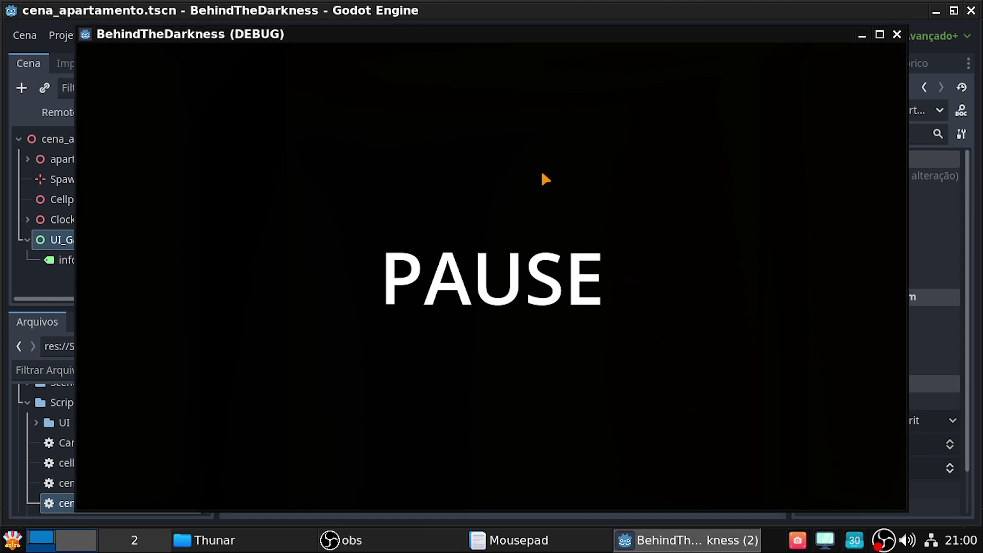
{"action": "key", "text": "Escape"}
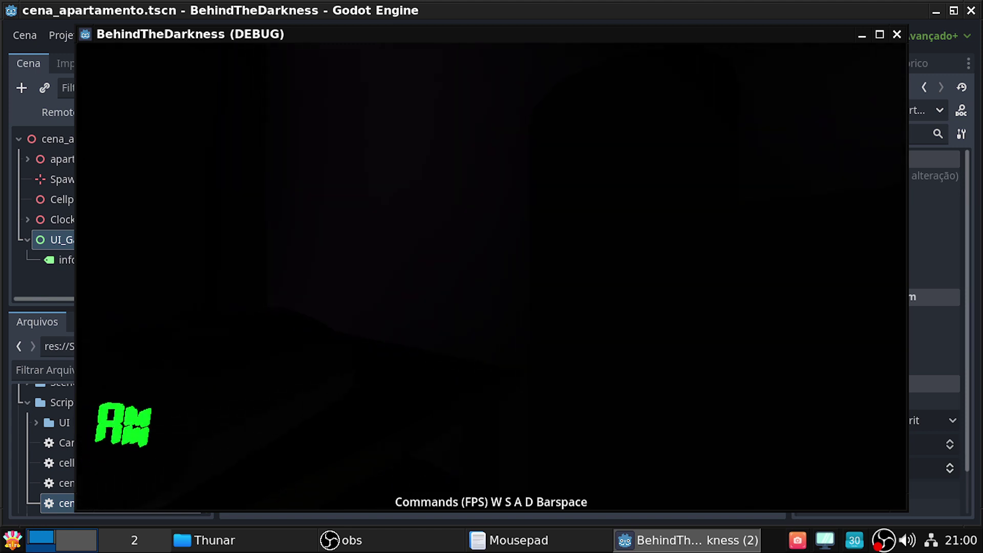
{"action": "key", "text": "Escape"}
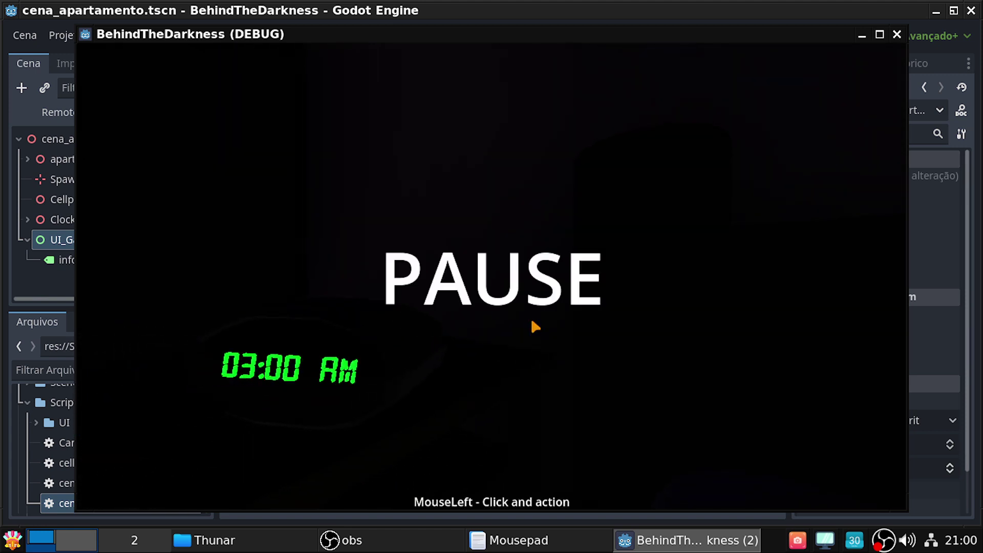
{"action": "left_click", "coordinate": [880, 35]}
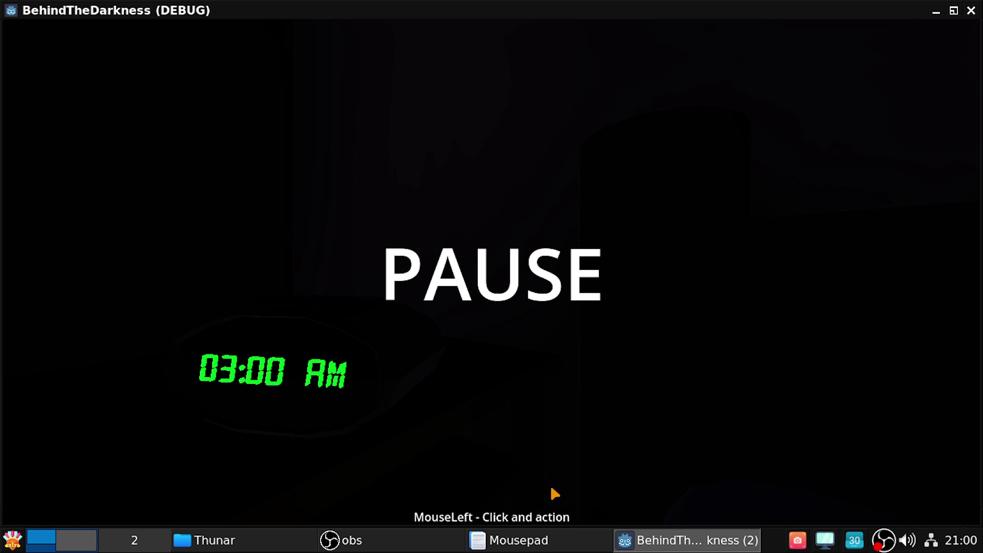
- Resume, walk forward with W to the cyan note, and pick it up with E
{"action": "key", "text": "Escape"}
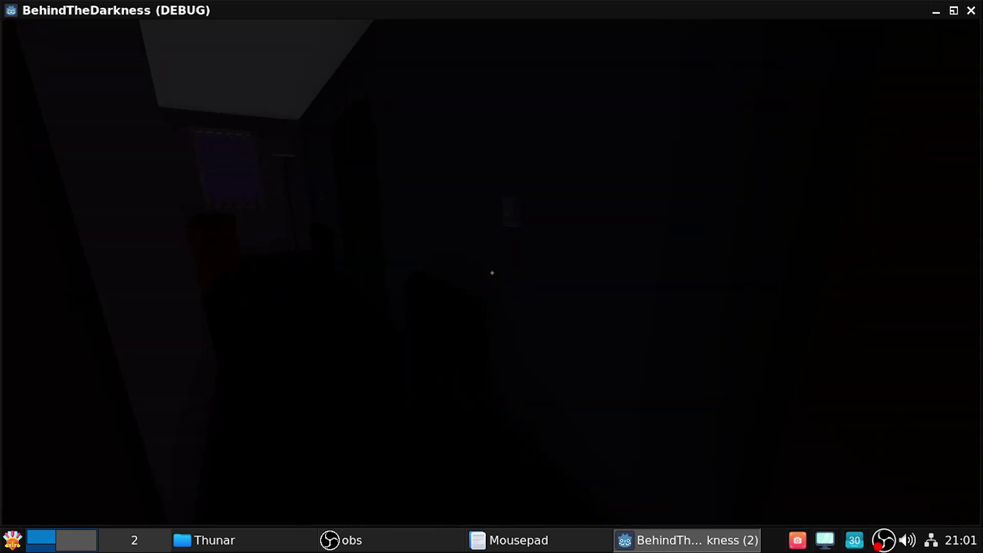
{"action": "key", "text": "w"}
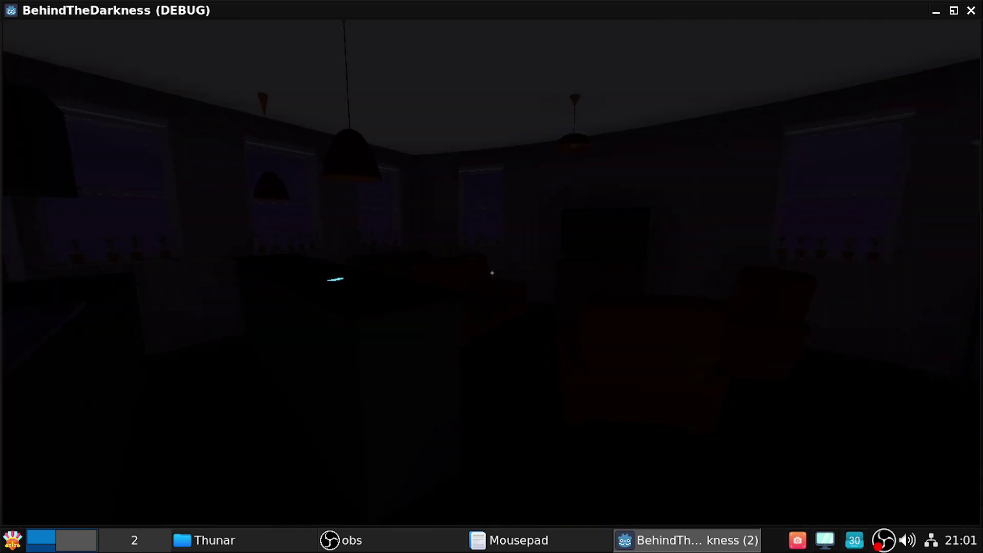
{"action": "key", "text": "w"}
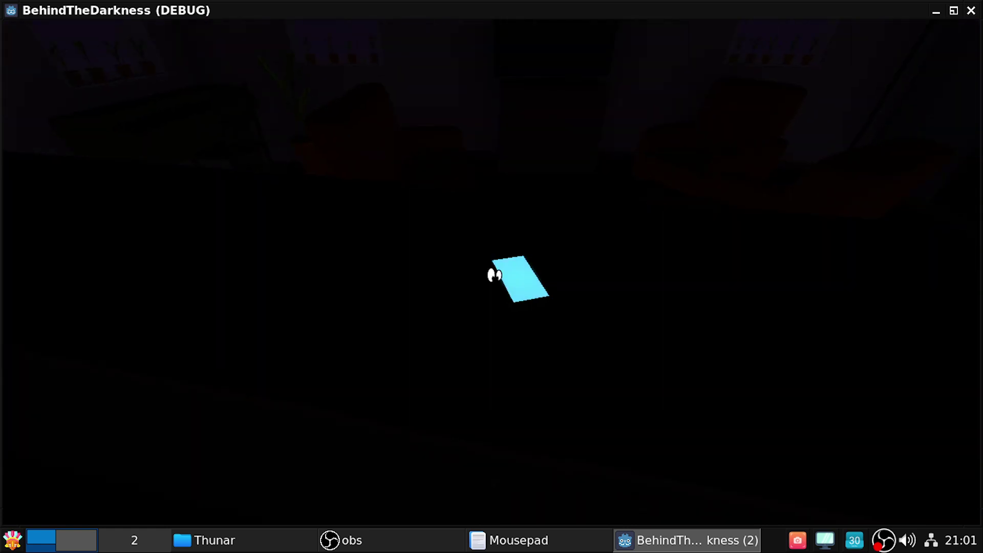
{"action": "key", "text": "e"}
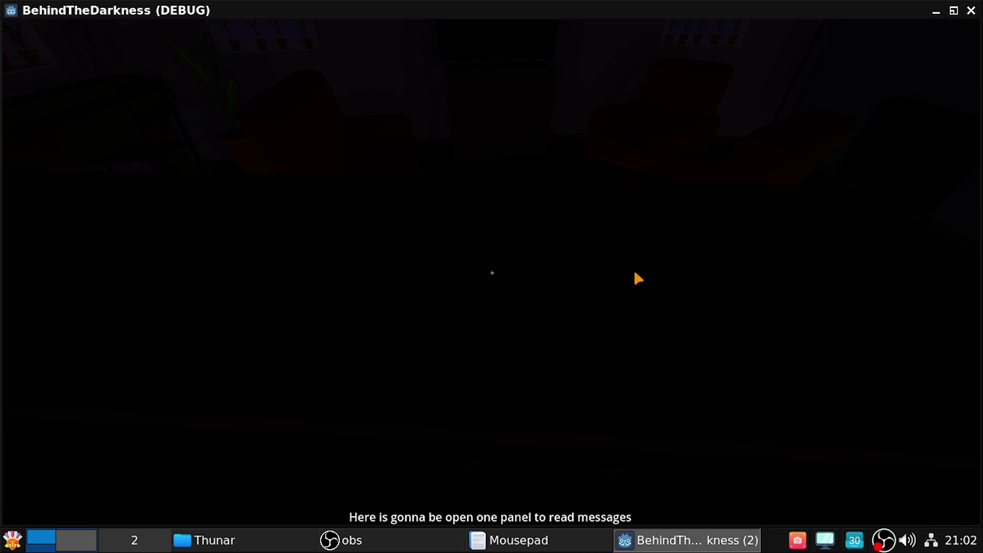
{"action": "key", "text": "ctrl+alt+Right"}
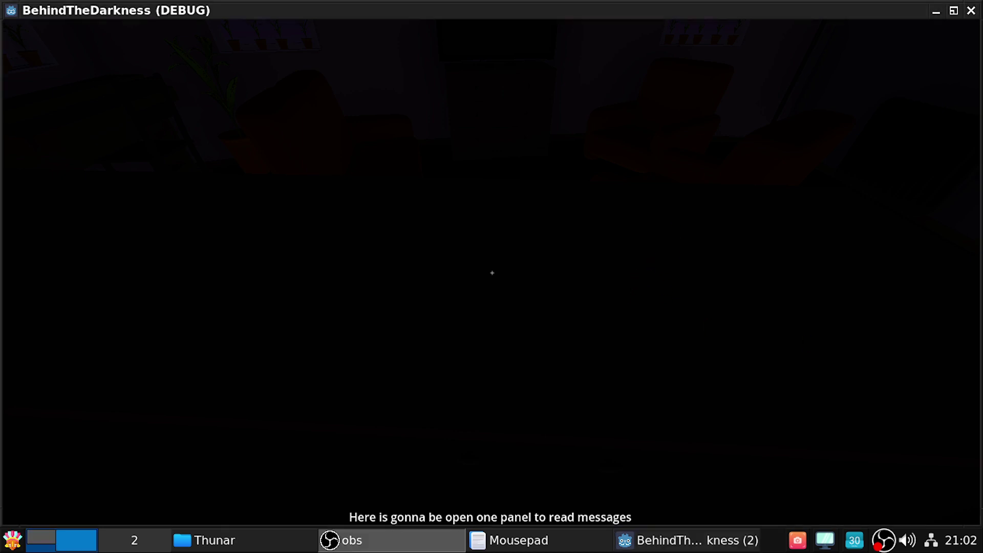
{"action": "key", "text": "ctrl+alt+Left"}
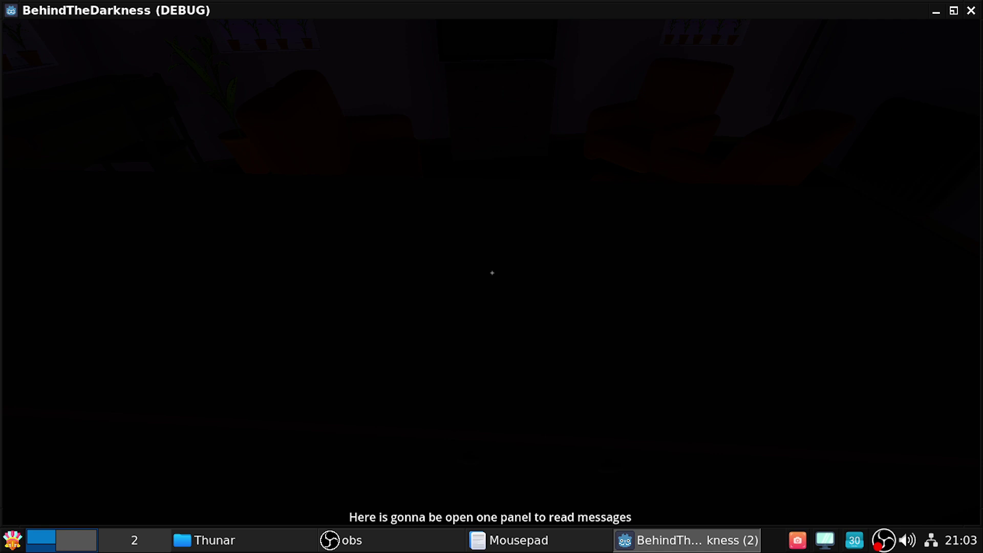
- Close the game window and switch from the world tab to the cena_apartamento tab
{"action": "left_click", "coordinate": [971, 10]}
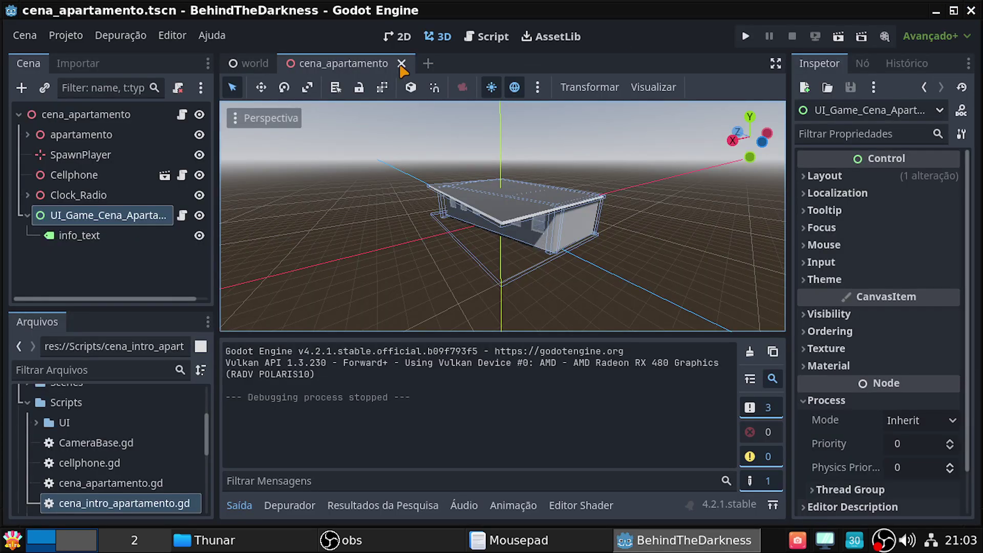
{"action": "left_click", "coordinate": [249, 63]}
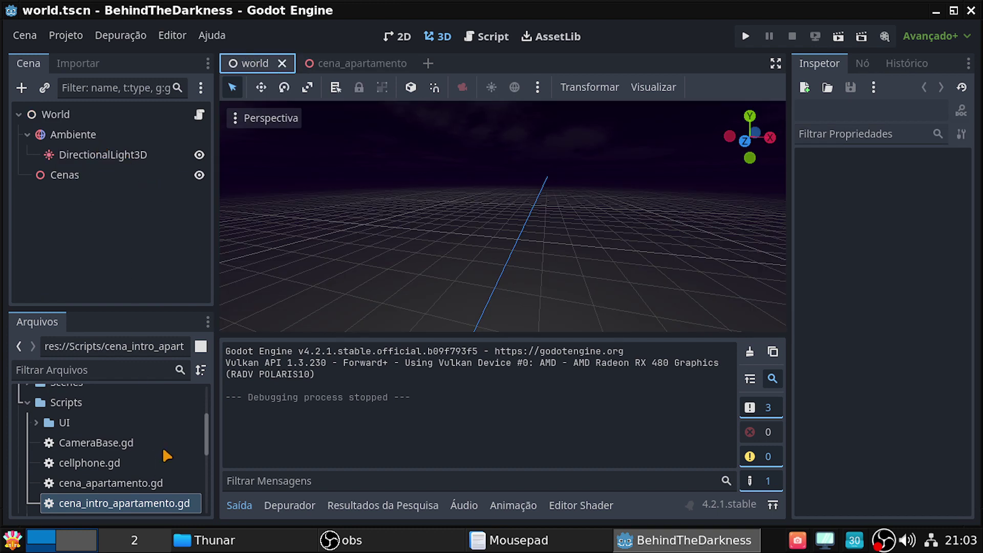
{"action": "left_click", "coordinate": [359, 63]}
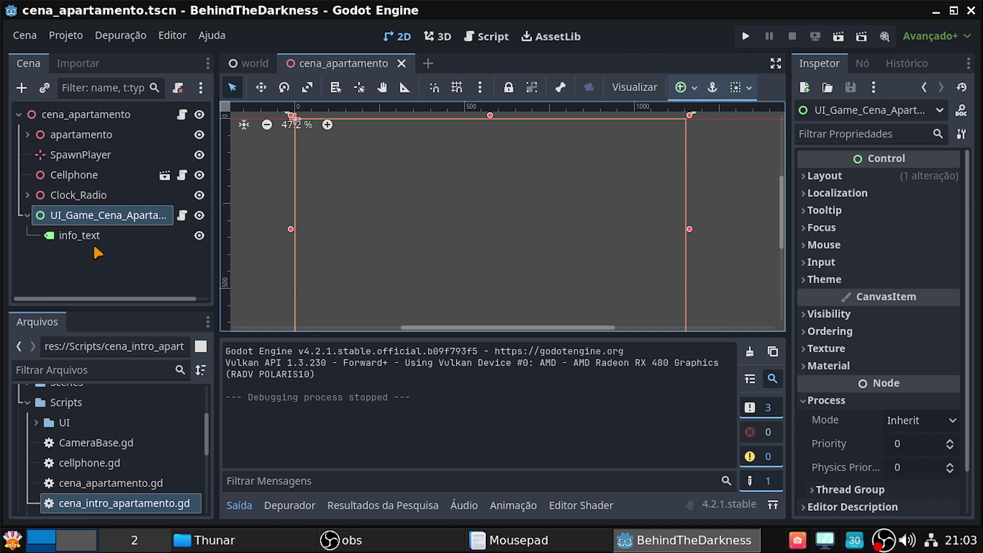
- Expand the Scenes folder in the FileSystem dock and open player.tscn
{"action": "scroll", "coordinate": [186, 437], "scroll_direction": "down", "scroll_amount": 2}
{"action": "scroll", "coordinate": [189, 435], "scroll_direction": "down", "scroll_amount": 5}
{"action": "scroll", "coordinate": [184, 435], "scroll_direction": "up", "scroll_amount": 2}
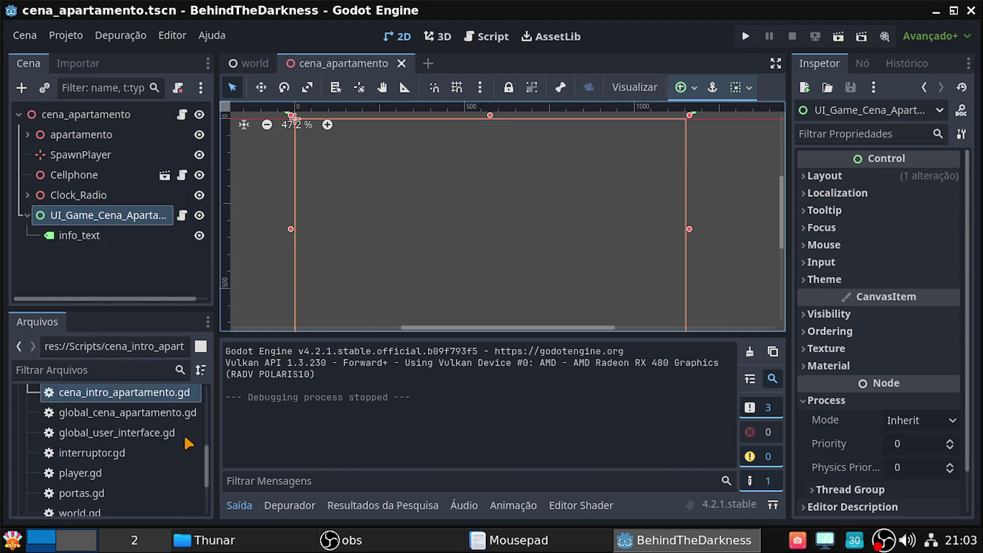
{"action": "scroll", "coordinate": [184, 434], "scroll_direction": "up", "scroll_amount": 5}
{"action": "scroll", "coordinate": [185, 437], "scroll_direction": "up", "scroll_amount": 5}
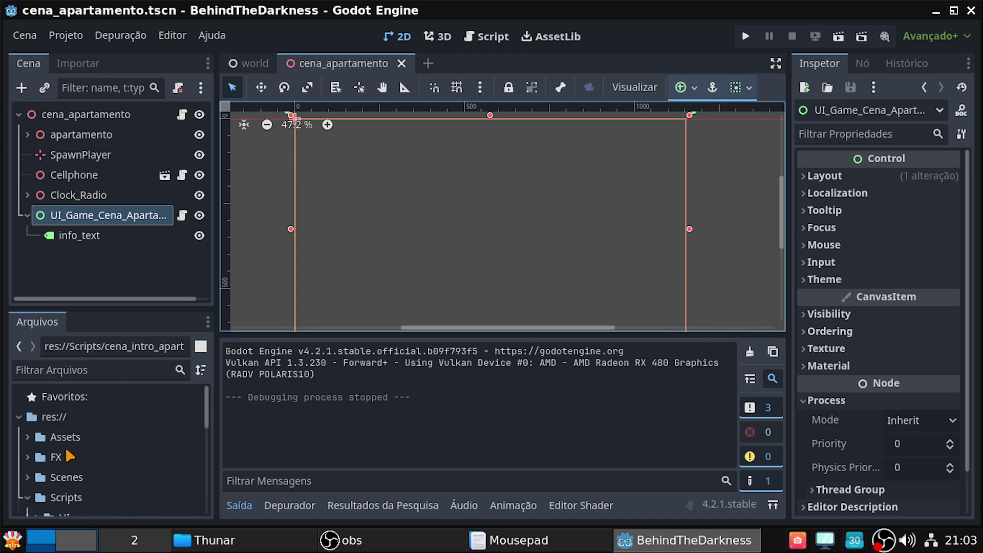
{"action": "scroll", "coordinate": [42, 470], "scroll_direction": "down", "scroll_amount": 1}
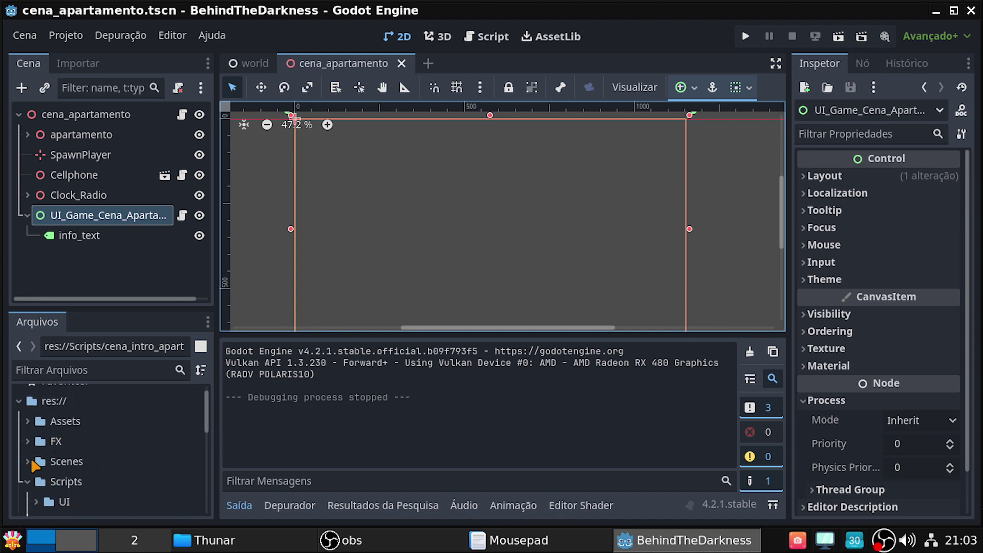
{"action": "left_click", "coordinate": [28, 461]}
{"action": "scroll", "coordinate": [25, 459], "scroll_direction": "down", "scroll_amount": 1}
{"action": "scroll", "coordinate": [32, 438], "scroll_direction": "down", "scroll_amount": 3}
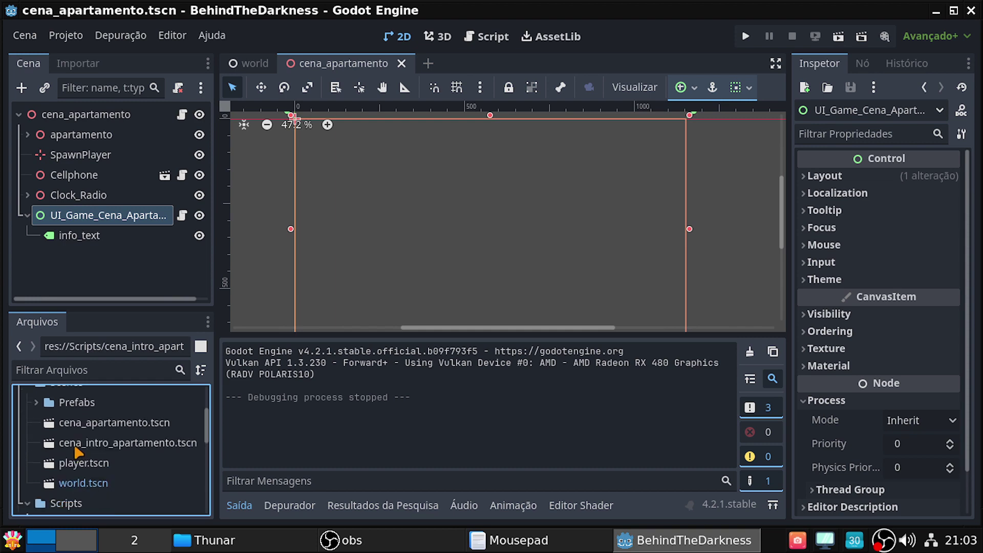
{"action": "double_click", "coordinate": [79, 460]}
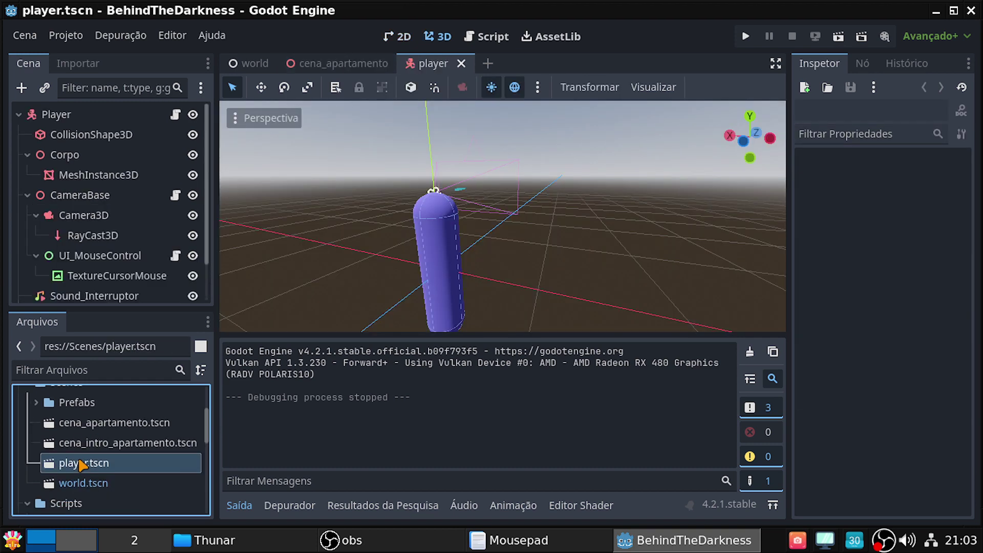
- Open the Player node's script, collapse the Output panel, and enter distraction-free mode
{"action": "left_click", "coordinate": [175, 115]}
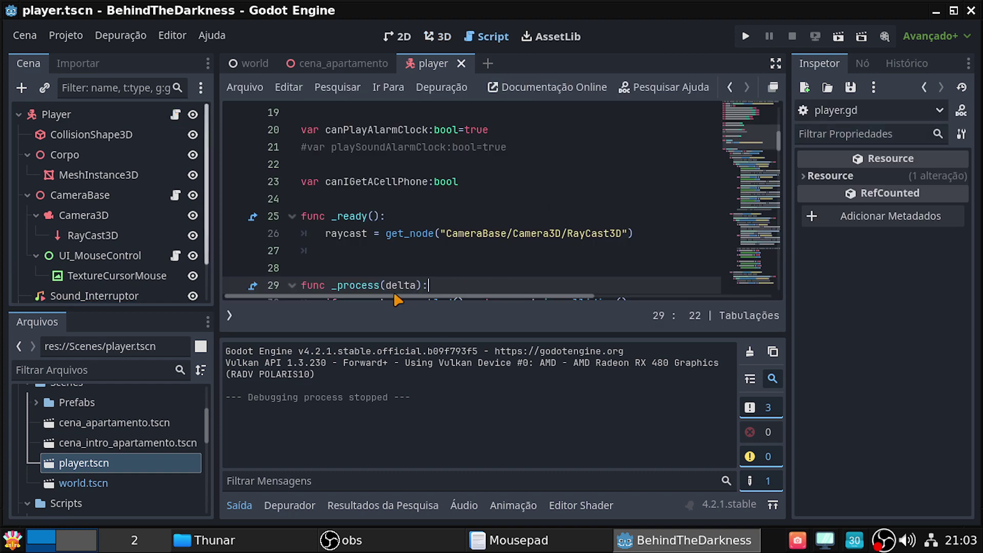
{"action": "left_click", "coordinate": [241, 506]}
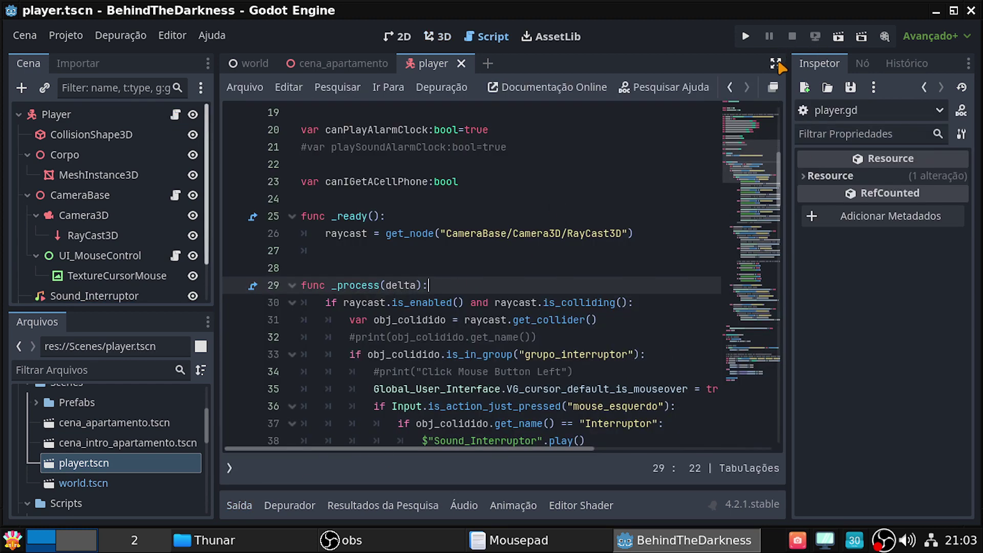
{"action": "left_click", "coordinate": [776, 63]}
{"action": "scroll", "coordinate": [604, 235], "scroll_direction": "down", "scroll_amount": 3}
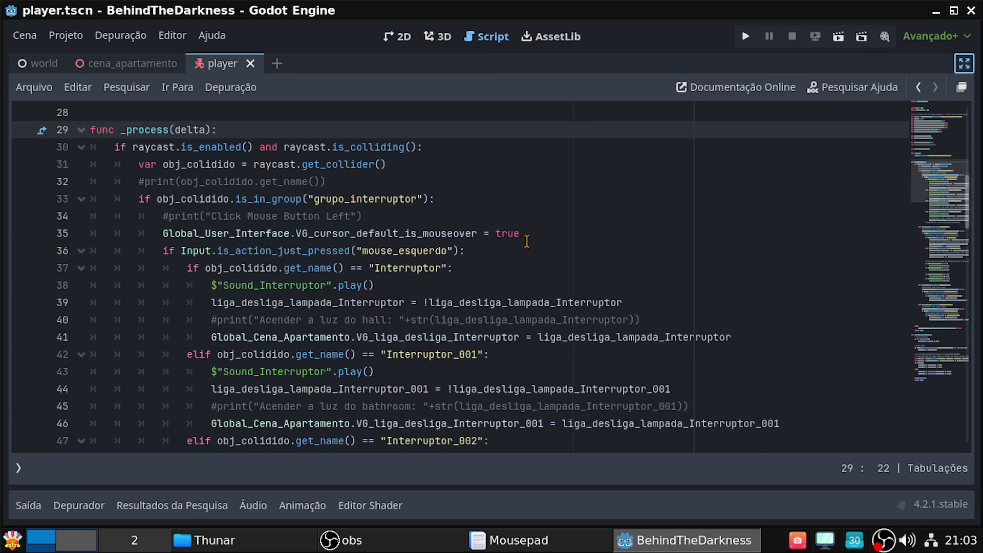
{"action": "scroll", "coordinate": [527, 240], "scroll_direction": "down", "scroll_amount": 2}
{"action": "scroll", "coordinate": [527, 240], "scroll_direction": "down", "scroll_amount": 6}
{"action": "scroll", "coordinate": [532, 236], "scroll_direction": "down", "scroll_amount": 1}
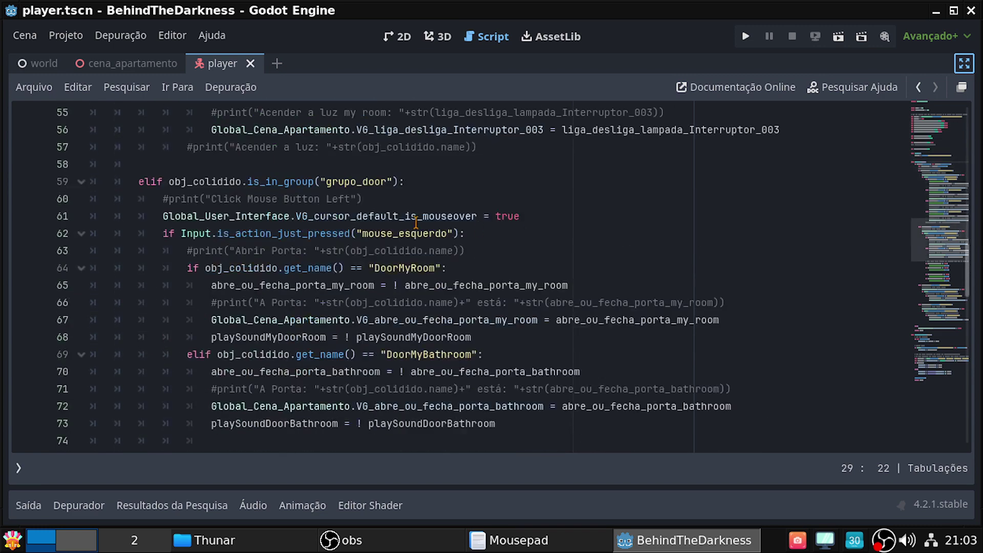
{"action": "scroll", "coordinate": [434, 239], "scroll_direction": "down", "scroll_amount": 2}
{"action": "scroll", "coordinate": [435, 240], "scroll_direction": "up", "scroll_amount": 3}
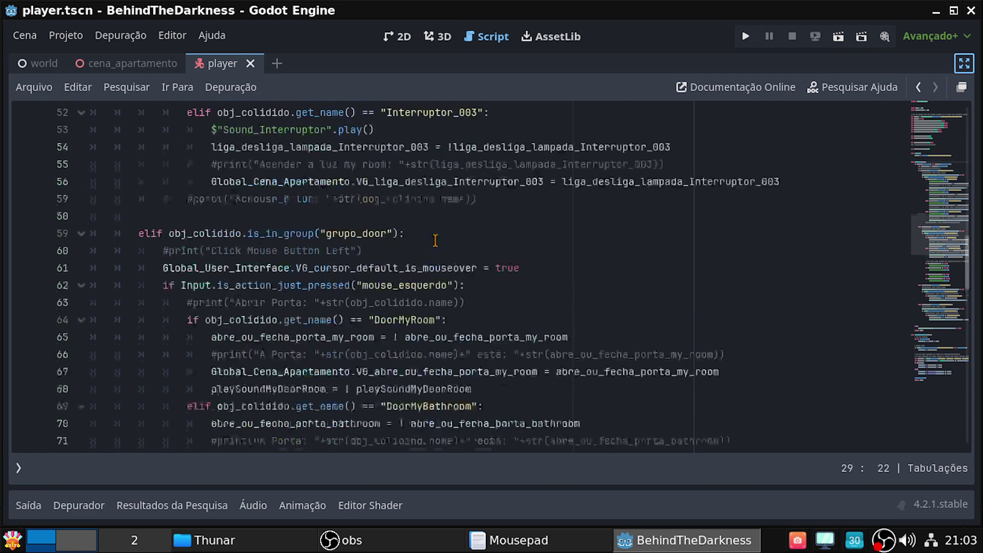
{"action": "scroll", "coordinate": [436, 241], "scroll_direction": "down", "scroll_amount": 1}
{"action": "scroll", "coordinate": [435, 240], "scroll_direction": "up", "scroll_amount": 1}
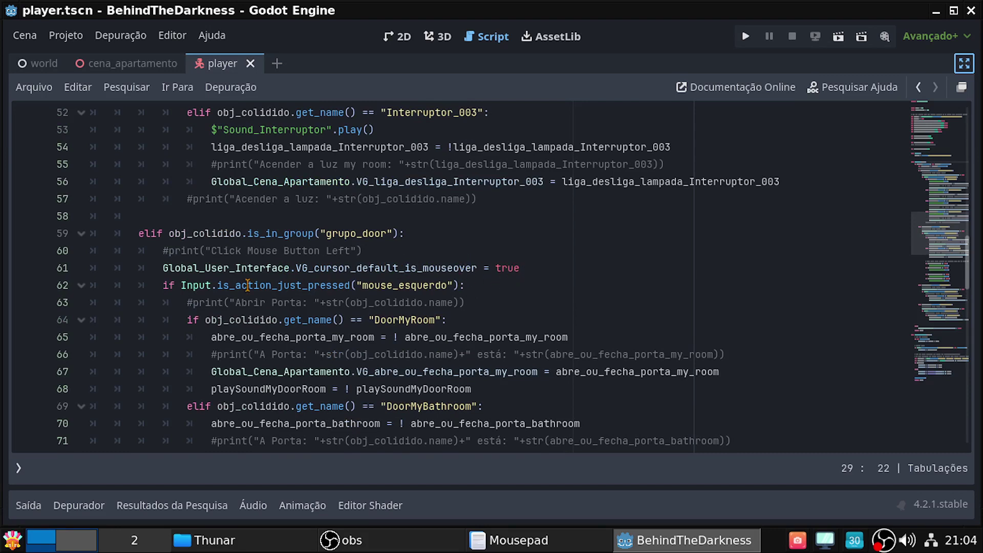
- Select line 61 setting the mouseover cursor flag and scroll through the interaction code
{"action": "left_click_drag", "start_coordinate": [156, 269], "coordinate": [542, 274]}
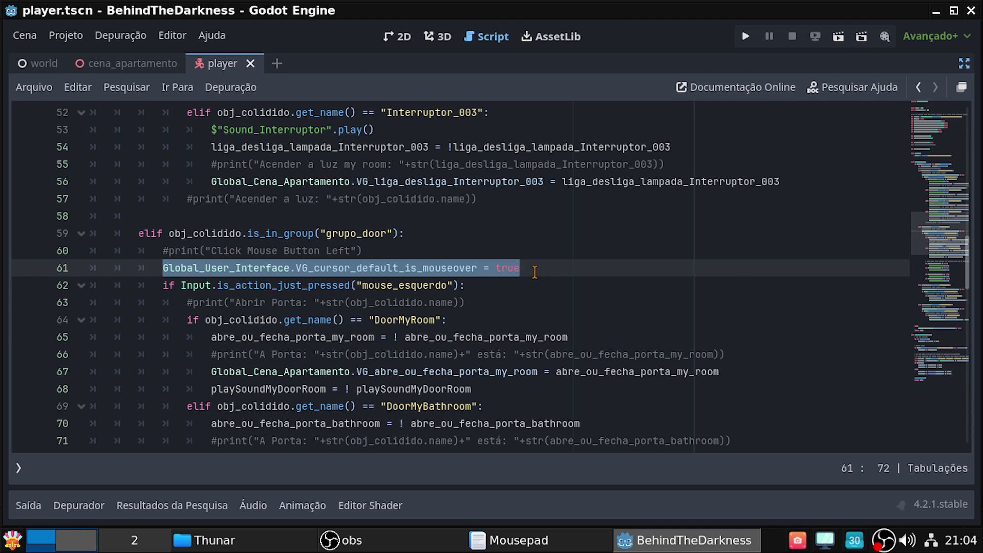
{"action": "scroll", "coordinate": [581, 275], "scroll_direction": "down", "scroll_amount": 2}
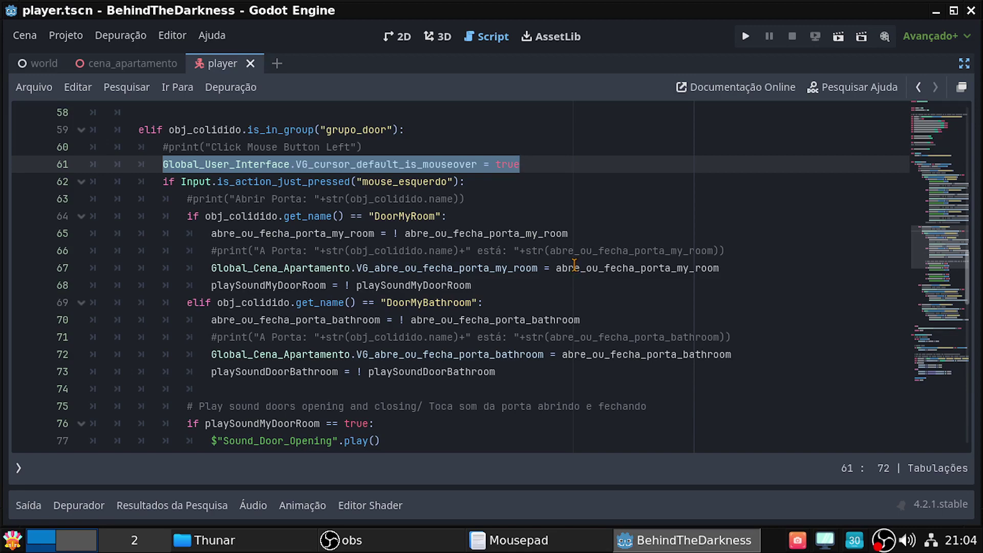
{"action": "scroll", "coordinate": [575, 264], "scroll_direction": "down", "scroll_amount": 2}
{"action": "scroll", "coordinate": [574, 264], "scroll_direction": "down", "scroll_amount": 4}
{"action": "scroll", "coordinate": [573, 265], "scroll_direction": "down", "scroll_amount": 4}
{"action": "scroll", "coordinate": [572, 265], "scroll_direction": "down", "scroll_amount": 2}
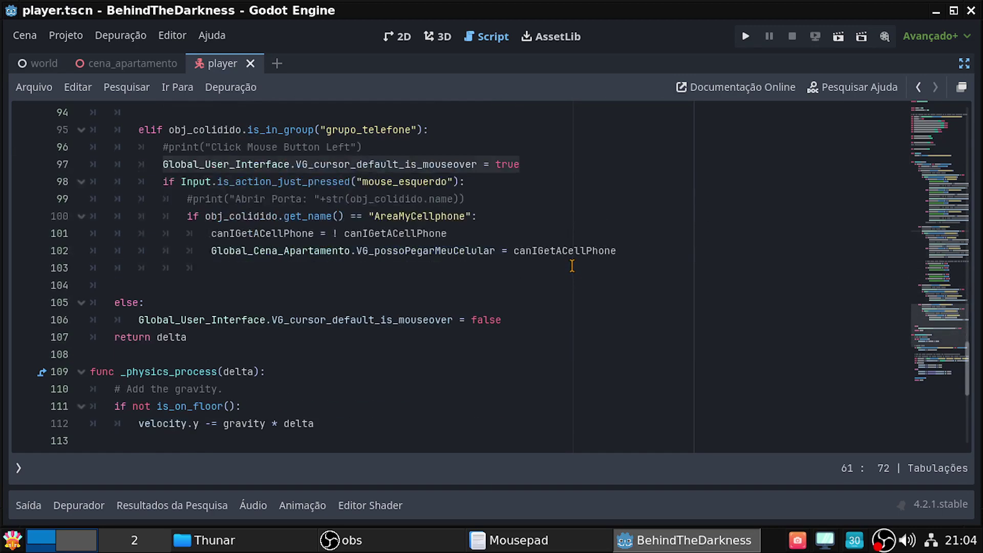
{"action": "scroll", "coordinate": [571, 266], "scroll_direction": "down", "scroll_amount": 2}
{"action": "scroll", "coordinate": [572, 266], "scroll_direction": "down", "scroll_amount": 1}
{"action": "scroll", "coordinate": [572, 265], "scroll_direction": "down", "scroll_amount": 2}
{"action": "scroll", "coordinate": [572, 266], "scroll_direction": "down", "scroll_amount": 1}
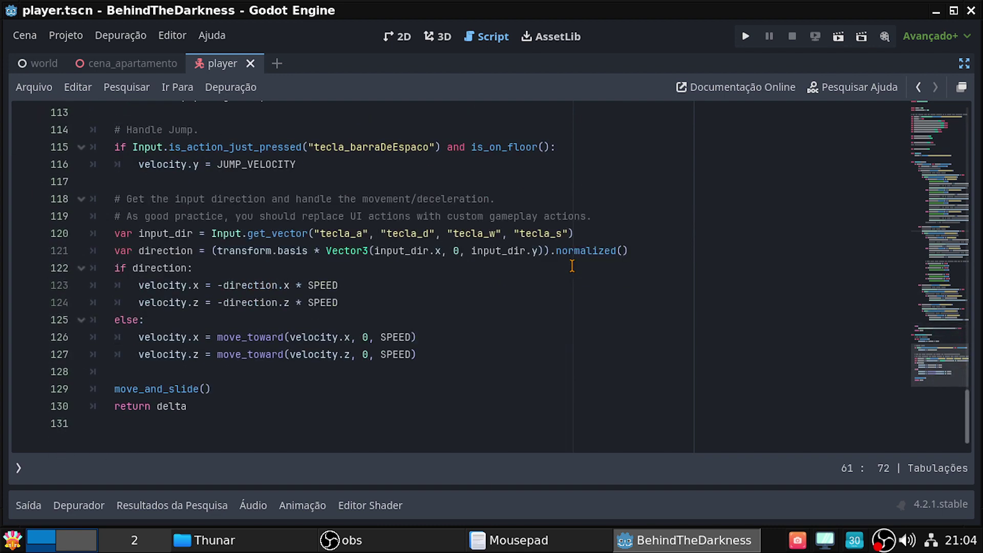
{"action": "scroll", "coordinate": [570, 267], "scroll_direction": "up", "scroll_amount": 2}
{"action": "scroll", "coordinate": [571, 271], "scroll_direction": "up", "scroll_amount": 2}
{"action": "scroll", "coordinate": [571, 282], "scroll_direction": "up", "scroll_amount": 3}
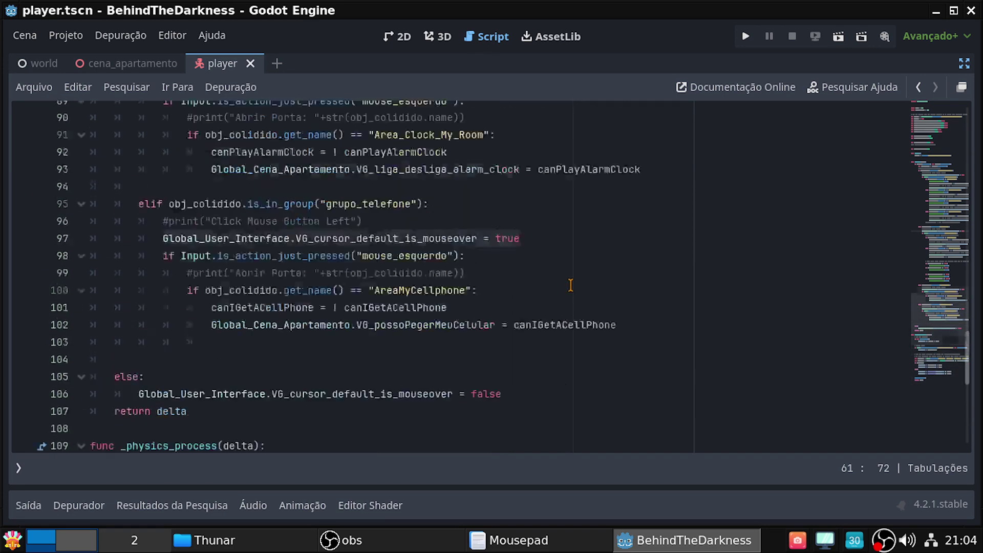
{"action": "scroll", "coordinate": [570, 284], "scroll_direction": "down", "scroll_amount": 5}
{"action": "scroll", "coordinate": [571, 285], "scroll_direction": "up", "scroll_amount": 2}
{"action": "scroll", "coordinate": [571, 285], "scroll_direction": "up", "scroll_amount": 3}
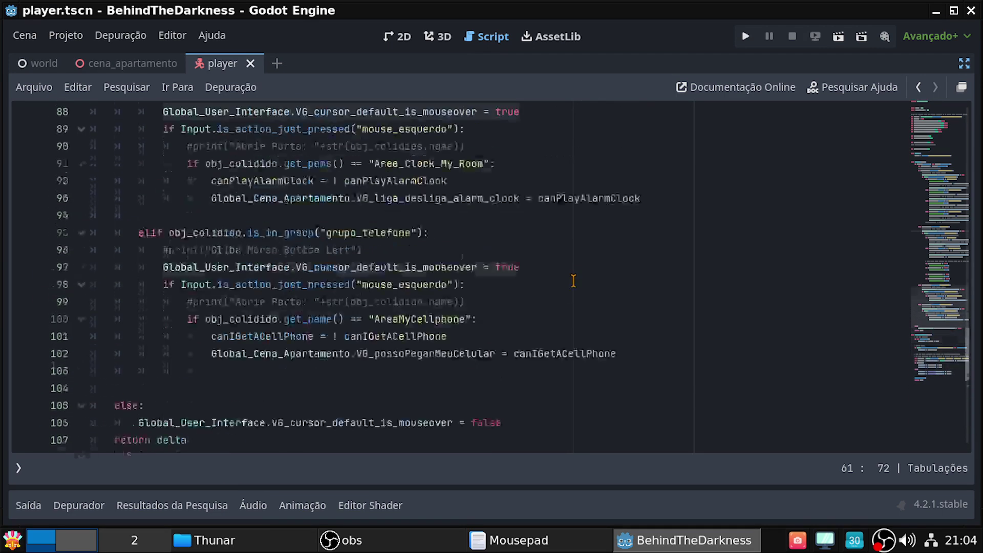
{"action": "scroll", "coordinate": [572, 285], "scroll_direction": "up", "scroll_amount": 9}
{"action": "scroll", "coordinate": [571, 285], "scroll_direction": "up", "scroll_amount": 3}
{"action": "scroll", "coordinate": [570, 286], "scroll_direction": "up", "scroll_amount": 5}
{"action": "scroll", "coordinate": [569, 286], "scroll_direction": "up", "scroll_amount": 3}
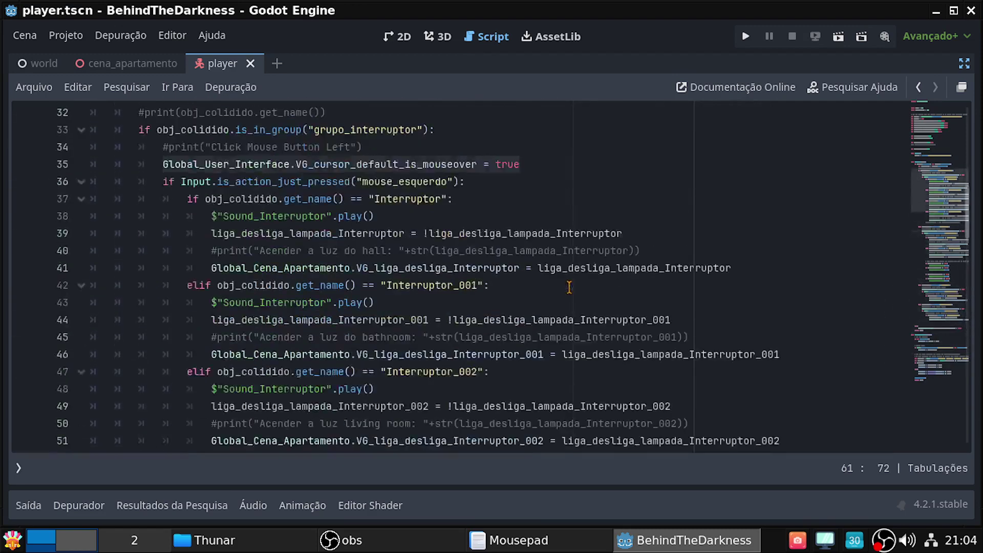
{"action": "scroll", "coordinate": [567, 288], "scroll_direction": "up", "scroll_amount": 4}
{"action": "scroll", "coordinate": [563, 286], "scroll_direction": "up", "scroll_amount": 2}
{"action": "scroll", "coordinate": [338, 269], "scroll_direction": "up", "scroll_amount": 3}
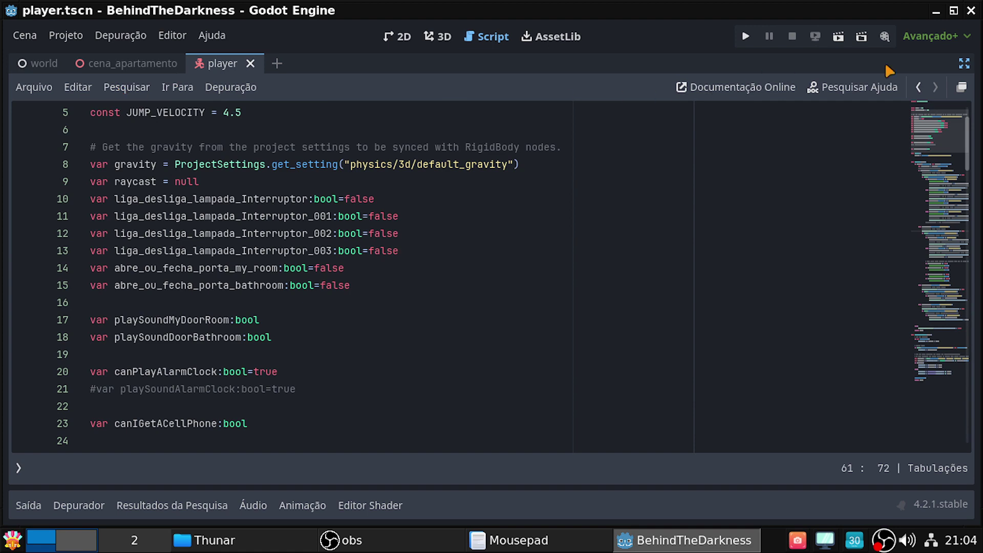
- Restore the side panels, glance at UI_MouseControl, then open CameraBase.gd's mouse input code
{"action": "left_click", "coordinate": [964, 64]}
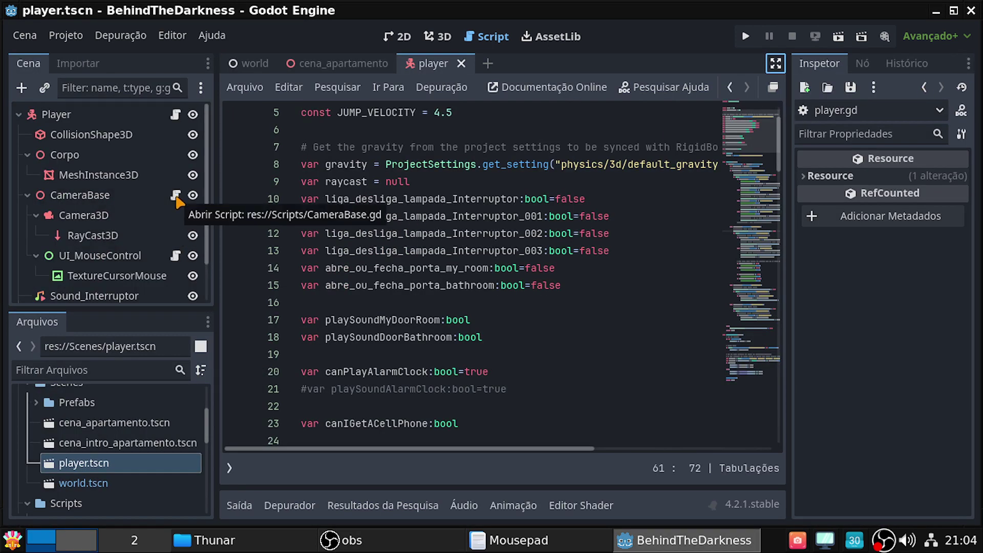
{"action": "left_click", "coordinate": [175, 256]}
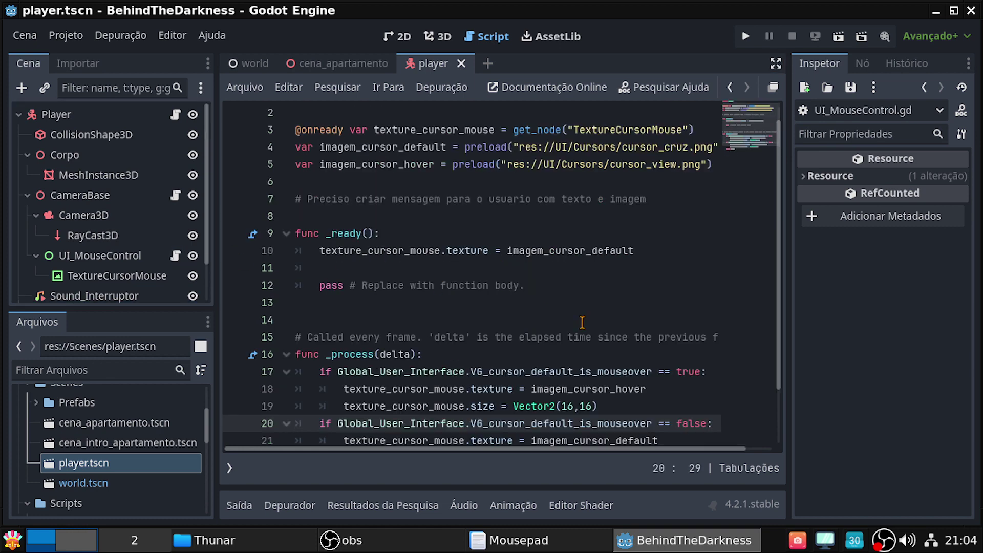
{"action": "scroll", "coordinate": [590, 316], "scroll_direction": "down", "scroll_amount": 2}
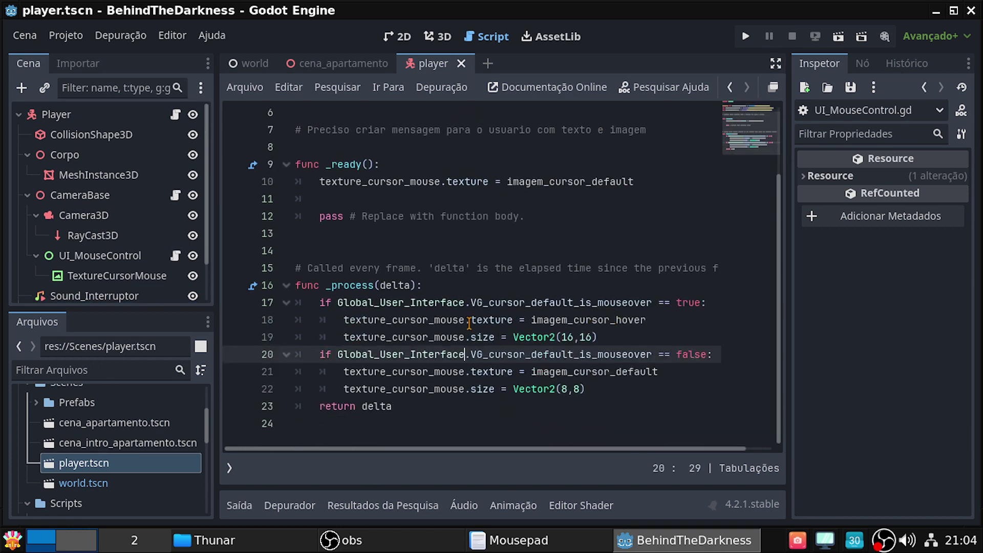
{"action": "left_click", "coordinate": [651, 323]}
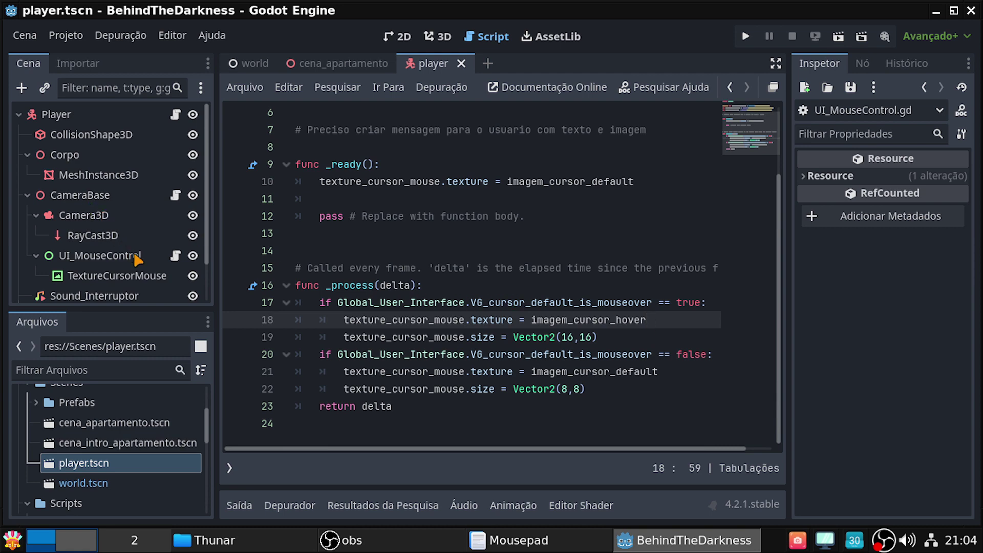
{"action": "left_click", "coordinate": [176, 195]}
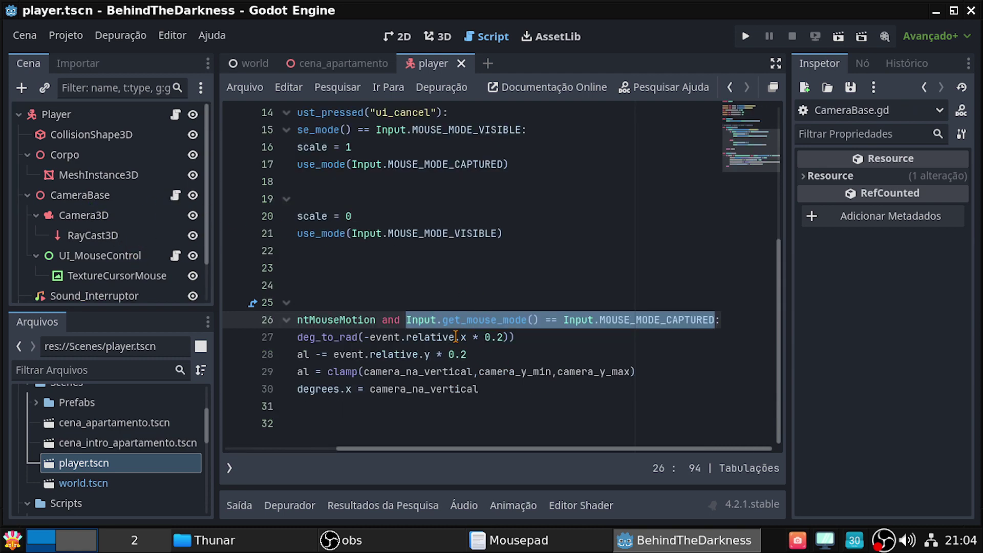
- Clear the selection, scroll the code fully left, and show CameraBase.gd in distraction-free mode
{"action": "left_click", "coordinate": [515, 299]}
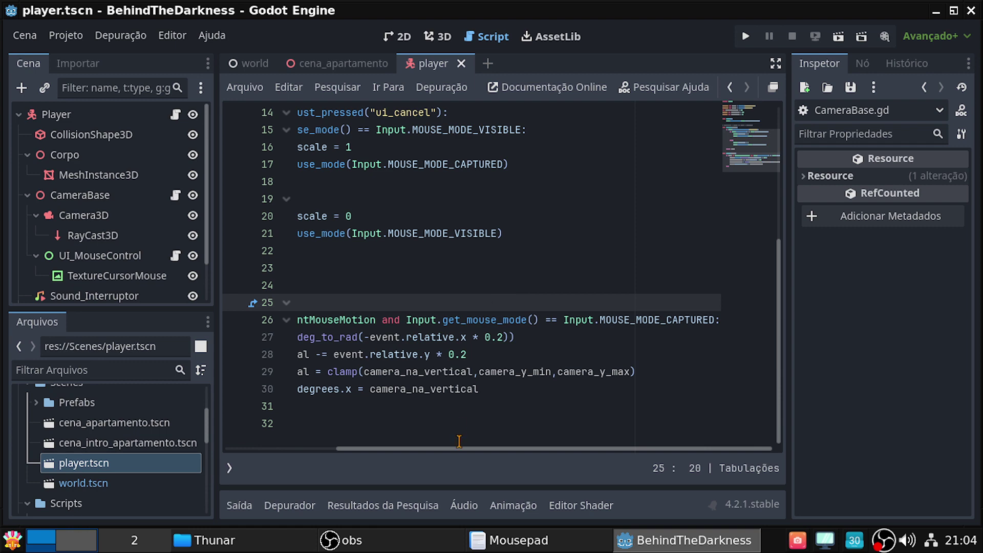
{"action": "left_click_drag", "start_coordinate": [458, 450], "coordinate": [362, 449]}
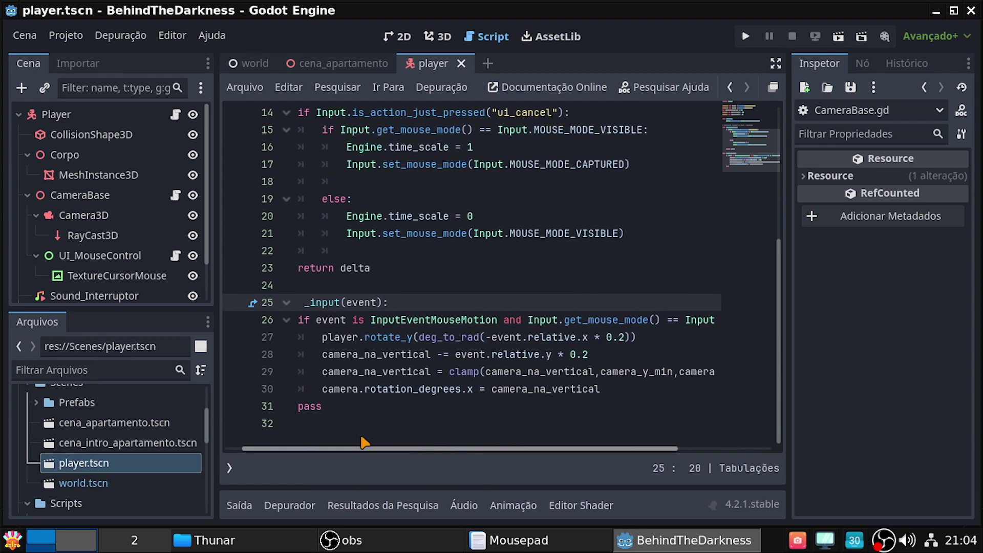
{"action": "left_click", "coordinate": [776, 63]}
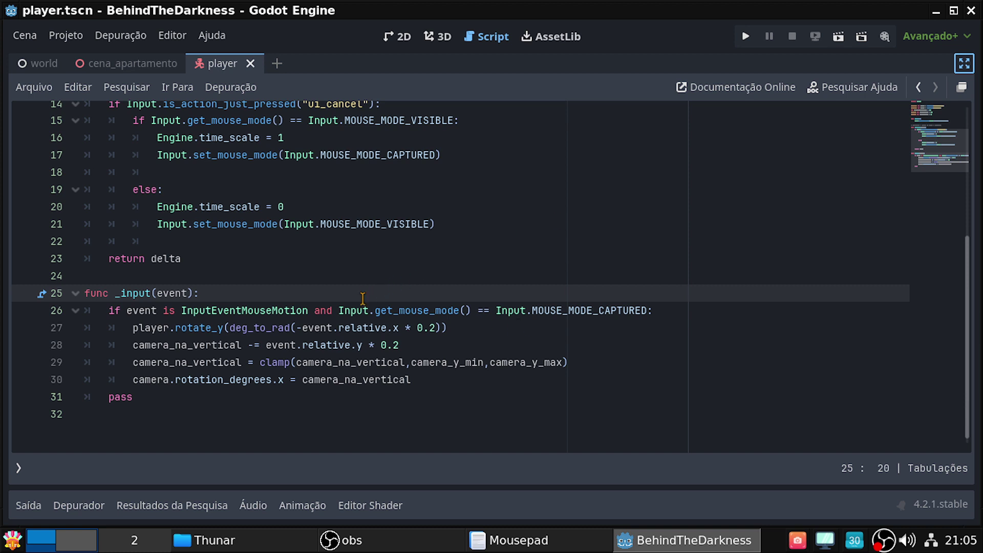
{"action": "left_click_drag", "start_coordinate": [337, 312], "coordinate": [610, 311]}
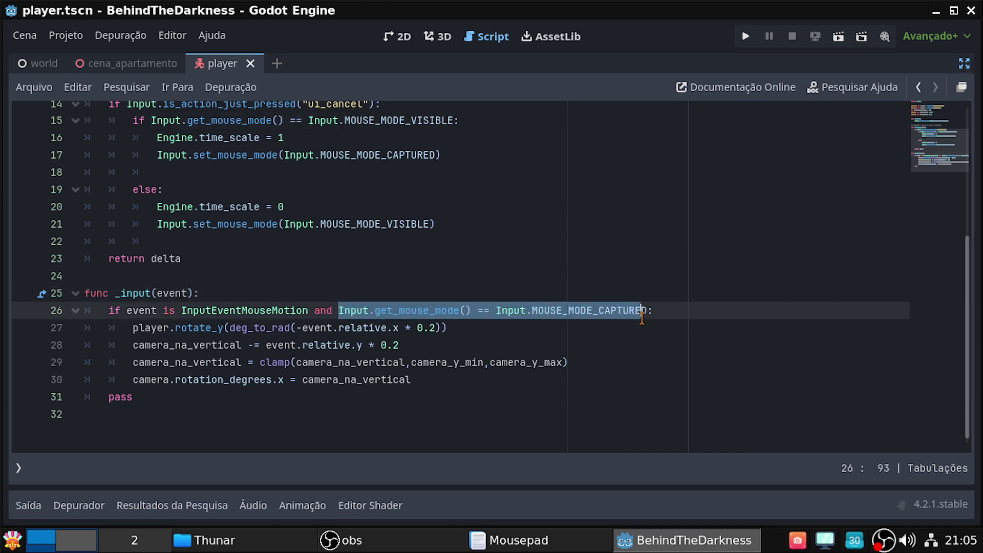
{"action": "left_click_drag", "start_coordinate": [610, 311], "coordinate": [649, 312]}
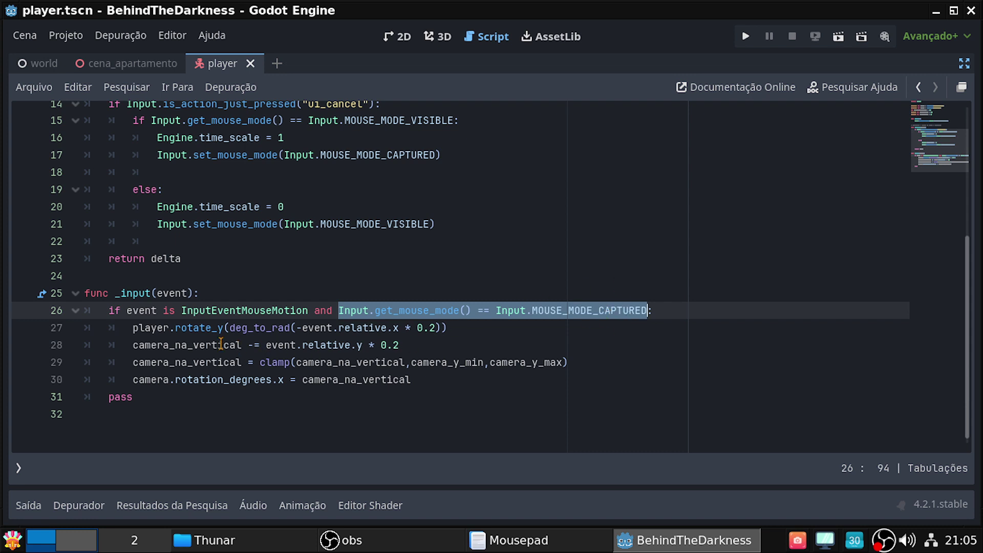
{"action": "left_click_drag", "start_coordinate": [133, 327], "coordinate": [459, 380]}
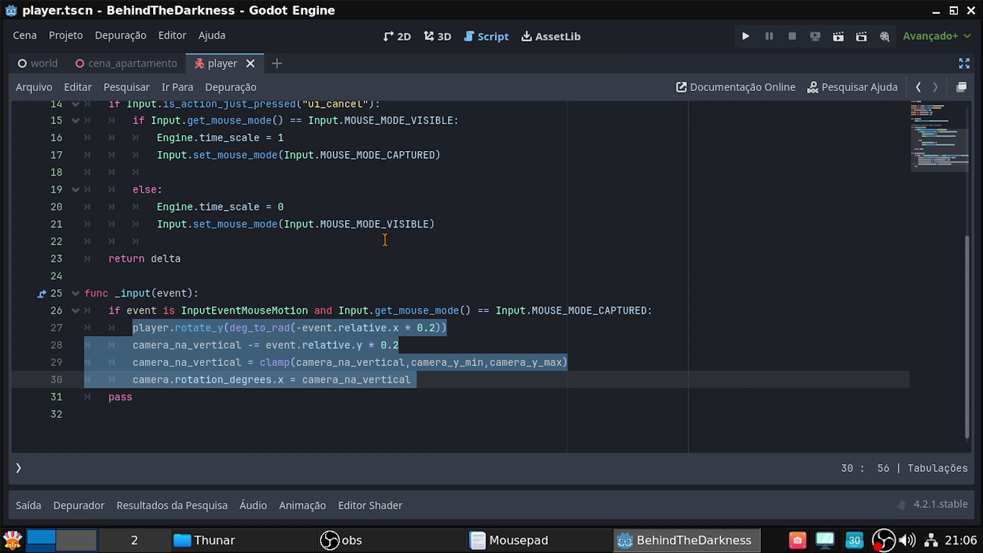
{"action": "scroll", "coordinate": [405, 277], "scroll_direction": "up", "scroll_amount": 3}
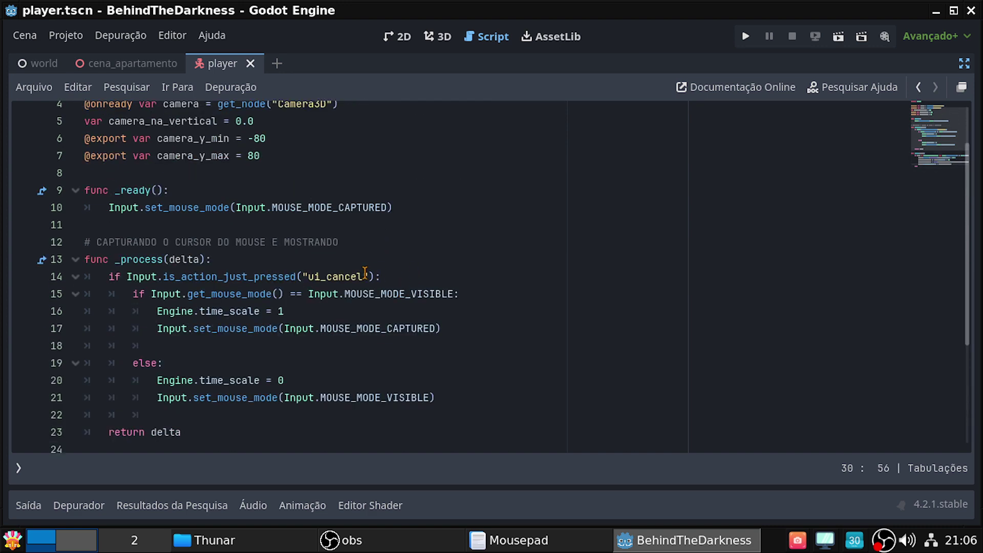
{"action": "left_click_drag", "start_coordinate": [106, 276], "coordinate": [435, 278]}
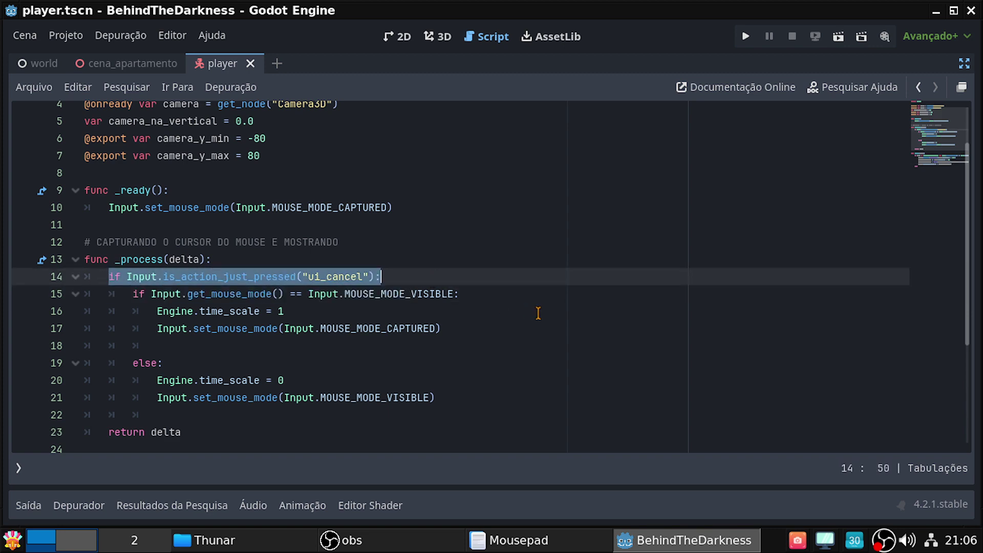
{"action": "scroll", "coordinate": [586, 309], "scroll_direction": "down", "scroll_amount": 3}
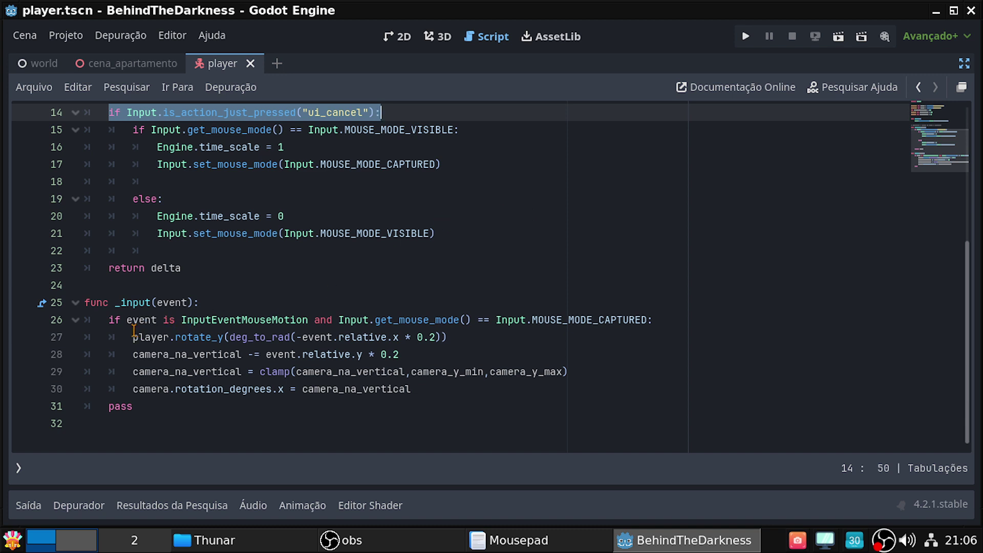
{"action": "mouse_move", "coordinate": [102, 321]}
{"action": "left_mouse_down"}
{"action": "mouse_move", "coordinate": [556, 339]}
{"action": "mouse_move", "coordinate": [646, 321]}
{"action": "left_mouse_up"}
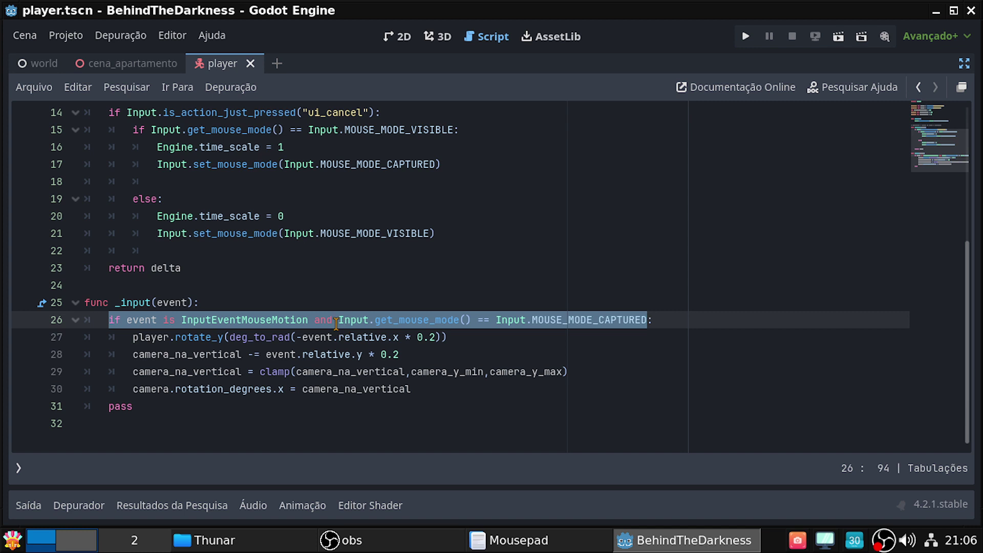
{"action": "left_click", "coordinate": [336, 319]}
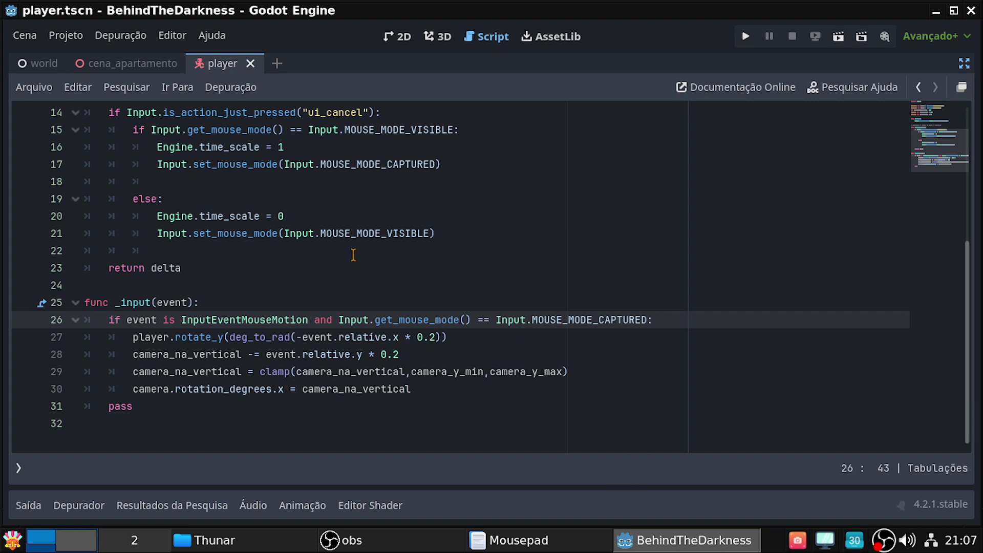
- Review the camera rotation code and the _input function lines 26–30 in the script
{"action": "left_click_drag", "start_coordinate": [123, 338], "coordinate": [473, 395]}
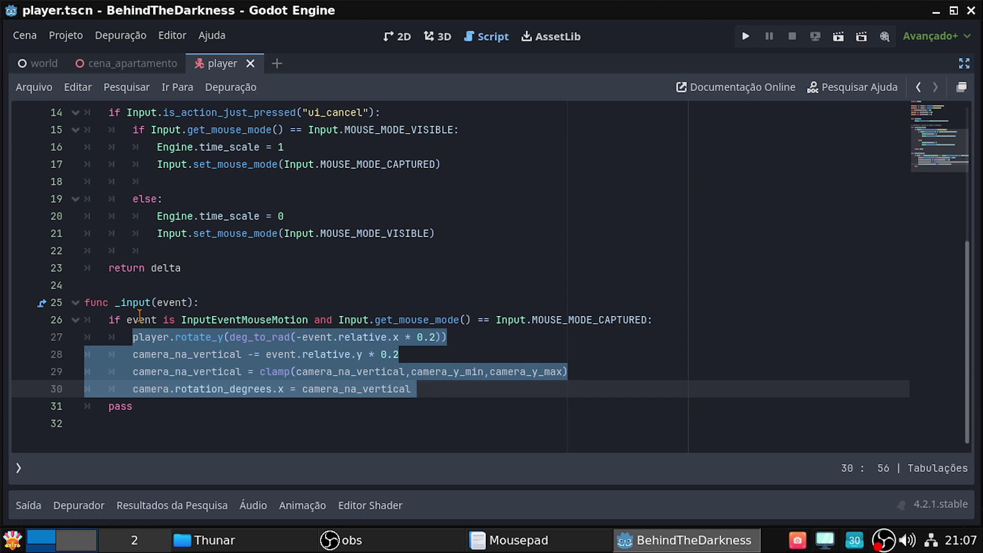
{"action": "left_click_drag", "start_coordinate": [107, 320], "coordinate": [460, 406]}
{"action": "left_click", "coordinate": [451, 391]}
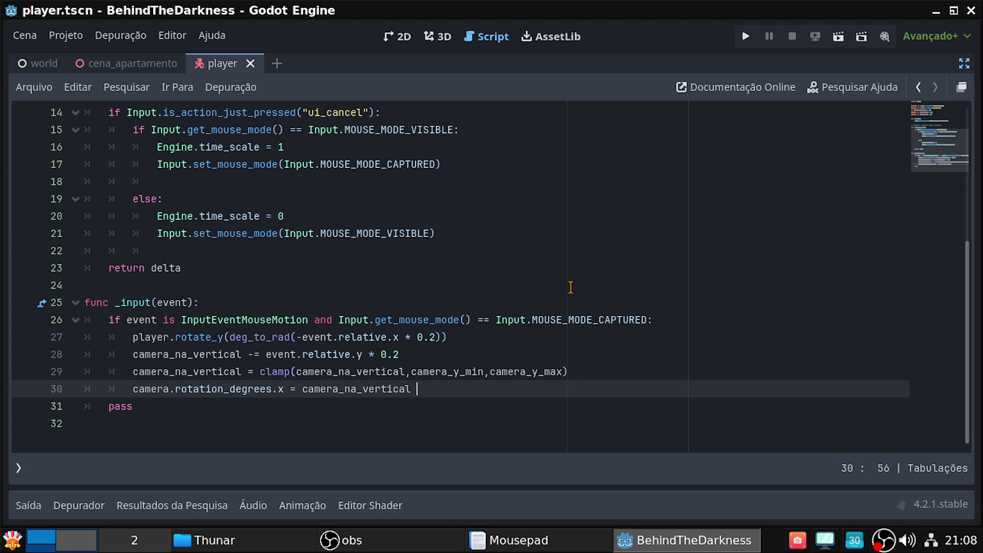
- Exit distraction-free mode so the scene, file and Inspector panels reappear around the script
{"action": "mouse_move", "coordinate": [148, 68]}
{"action": "mouse_move", "coordinate": [179, 64]}
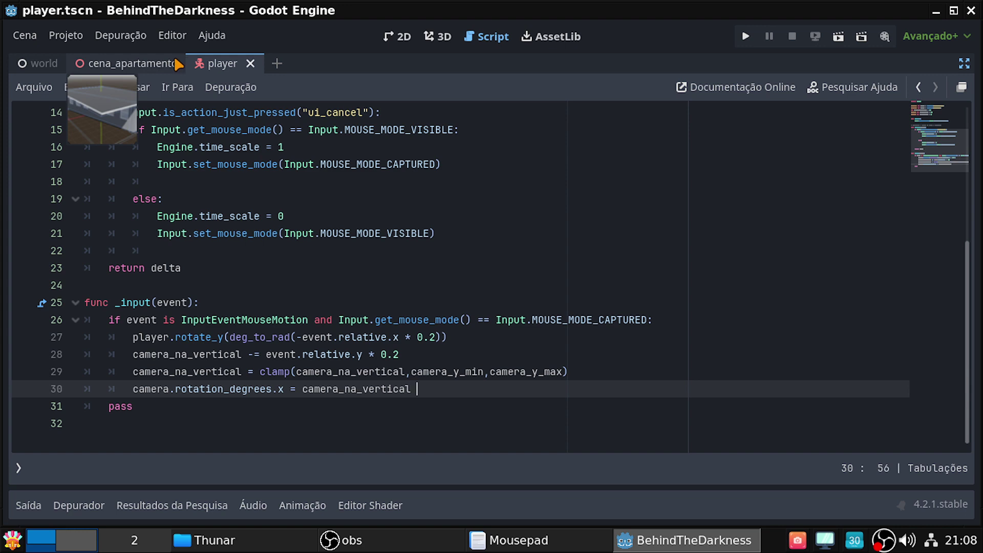
{"action": "left_click", "coordinate": [962, 64]}
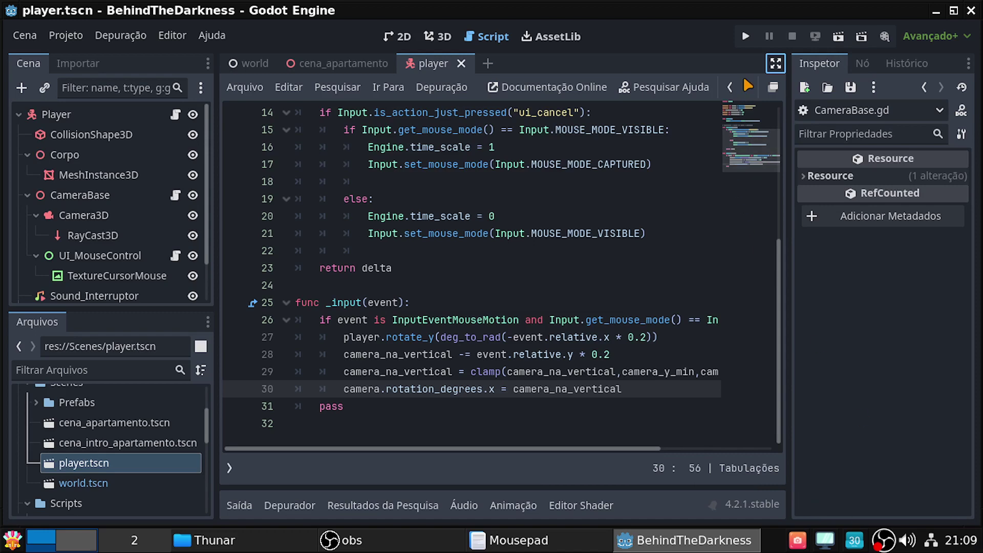
- Raise and minimize the file manager, then bring up the BehindTheDarkness notes in Mousepad
{"action": "left_click", "coordinate": [226, 546]}
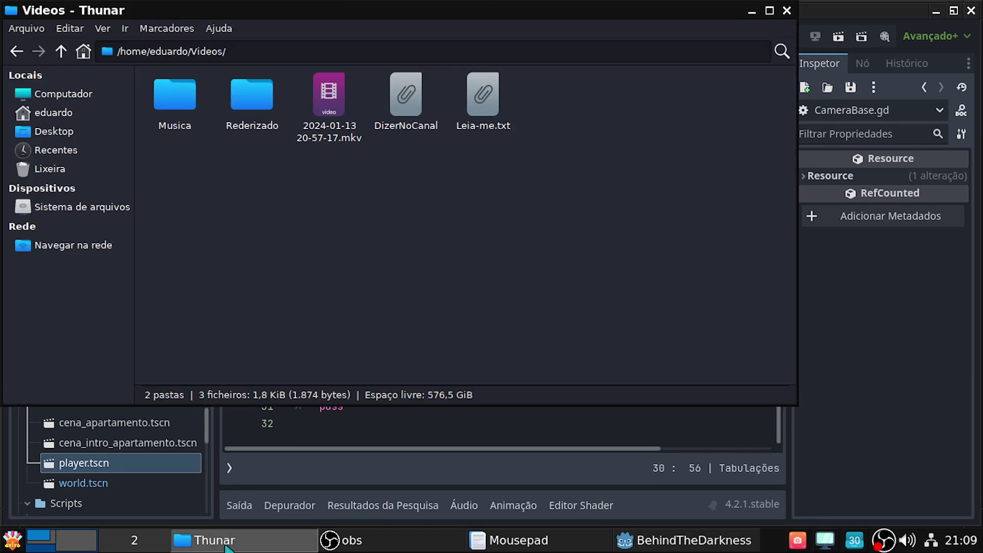
{"action": "left_click", "coordinate": [225, 545]}
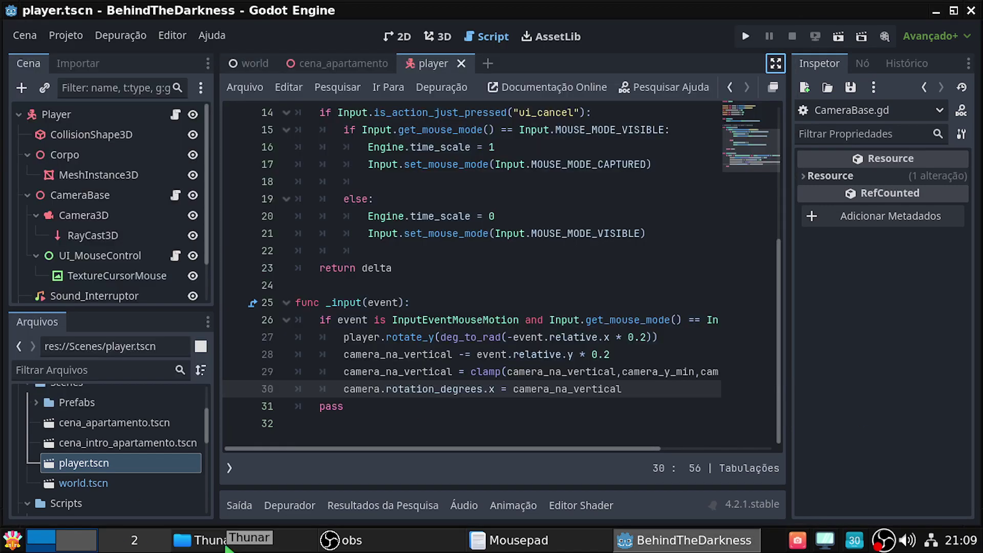
{"action": "left_click", "coordinate": [506, 543]}
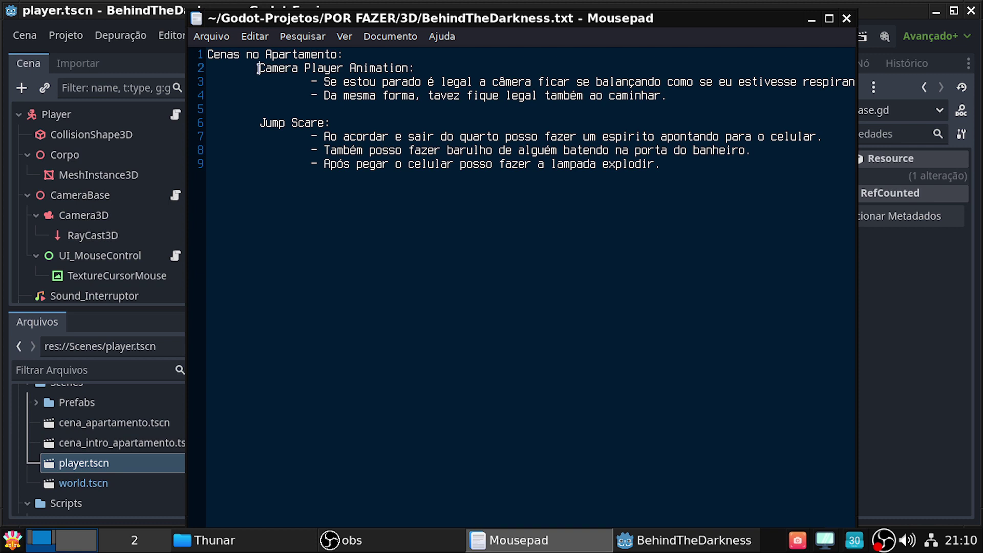
- Review the Camera Player Animation notes and place the cursor at the first jump-scare idea
{"action": "left_click_drag", "start_coordinate": [258, 69], "coordinate": [687, 97]}
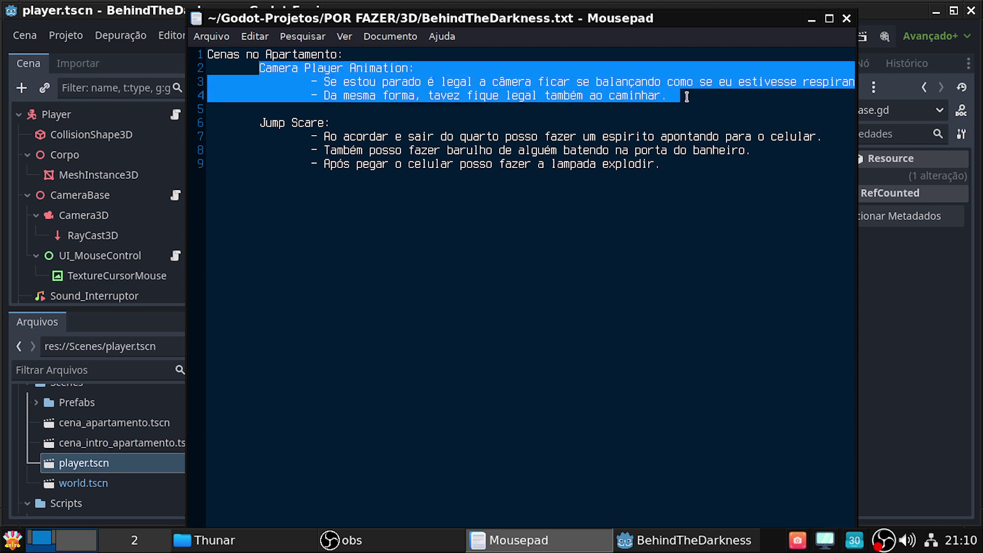
{"action": "left_click", "coordinate": [685, 97]}
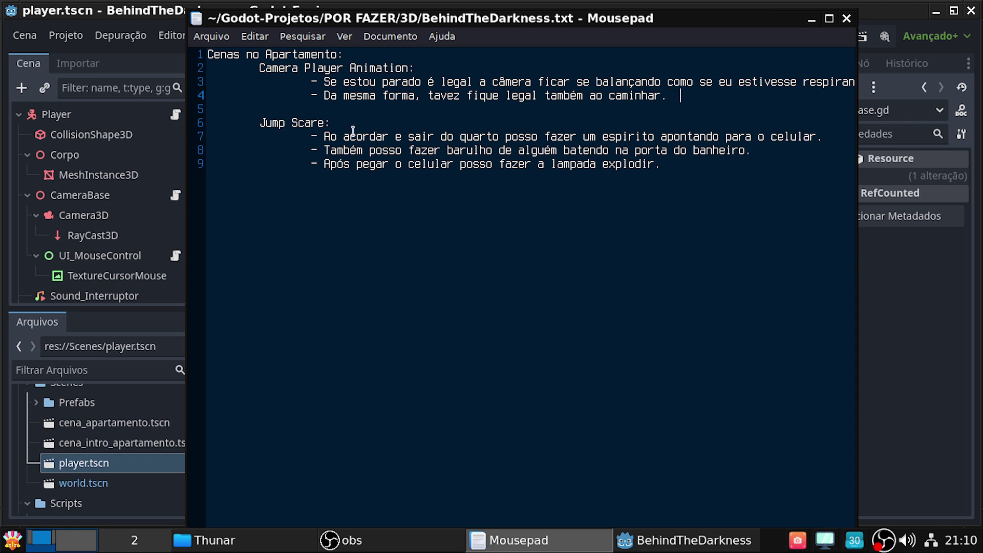
{"action": "left_click", "coordinate": [325, 132]}
- Review the Jump Scare list: spirit pointing at the cellphone, bathroom-door knocking, exploding lamp
{"action": "left_click_drag", "start_coordinate": [259, 110], "coordinate": [479, 188]}
{"action": "left_click", "coordinate": [487, 190]}
{"action": "left_click_drag", "start_coordinate": [311, 136], "coordinate": [739, 163]}
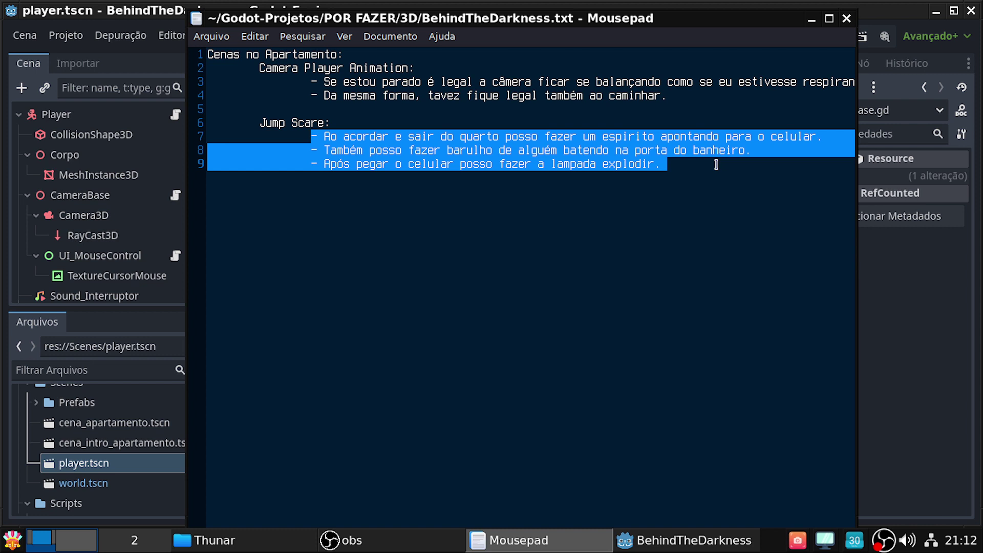
{"action": "left_click", "coordinate": [785, 183]}
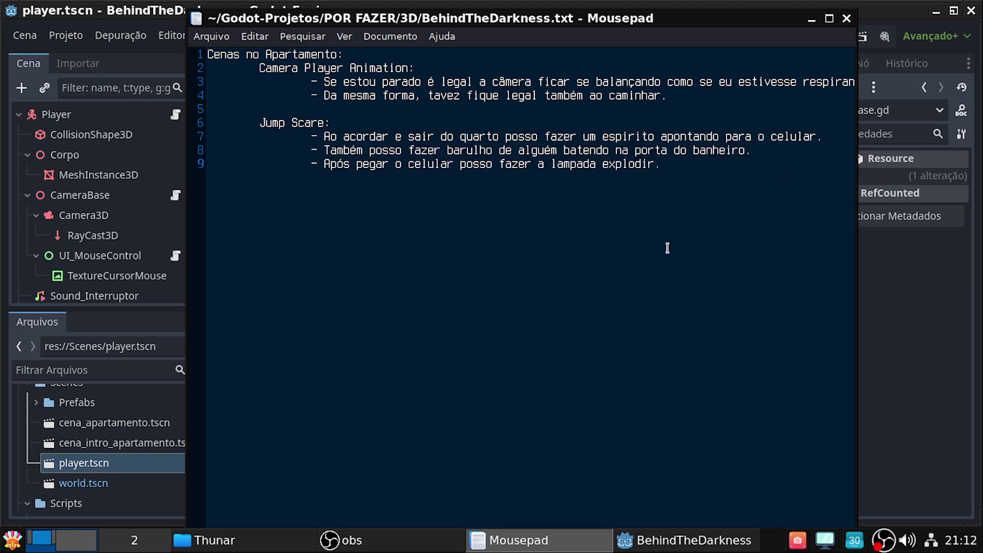